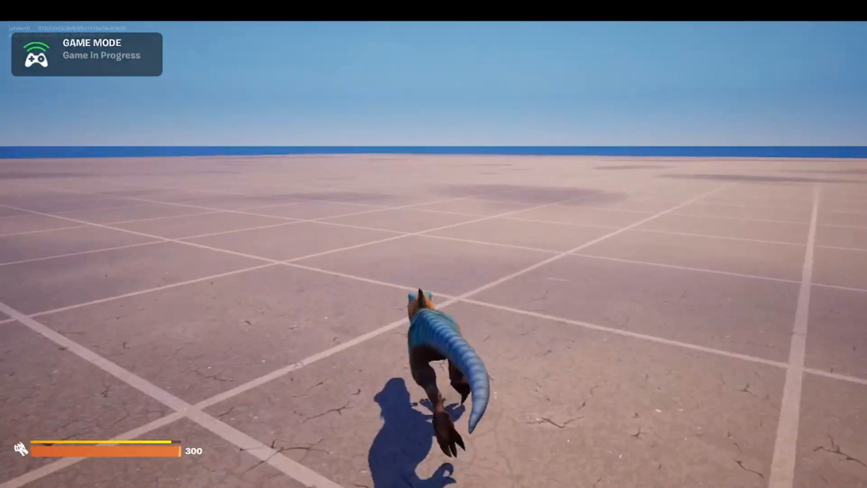
Run, turn and jump around the open grid as the raptor to examine its movement in the running game
{"action": "key", "text": "d"}
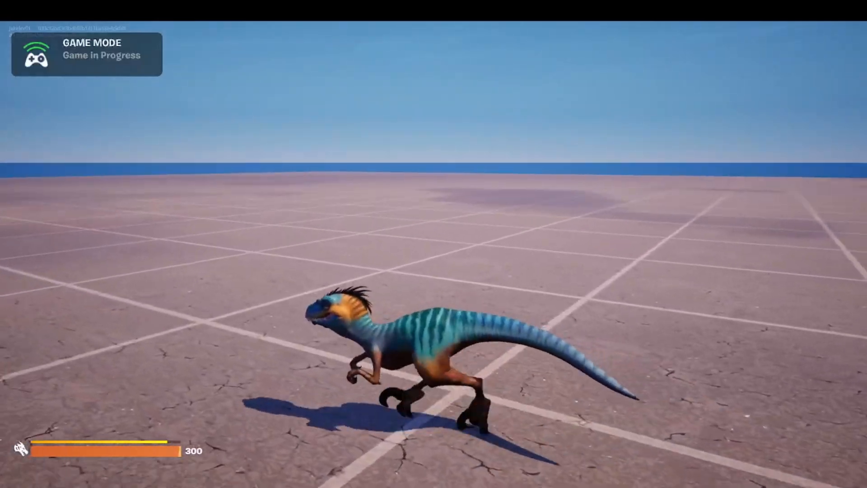
{"action": "key", "text": "w"}
{"action": "key", "text": "d"}
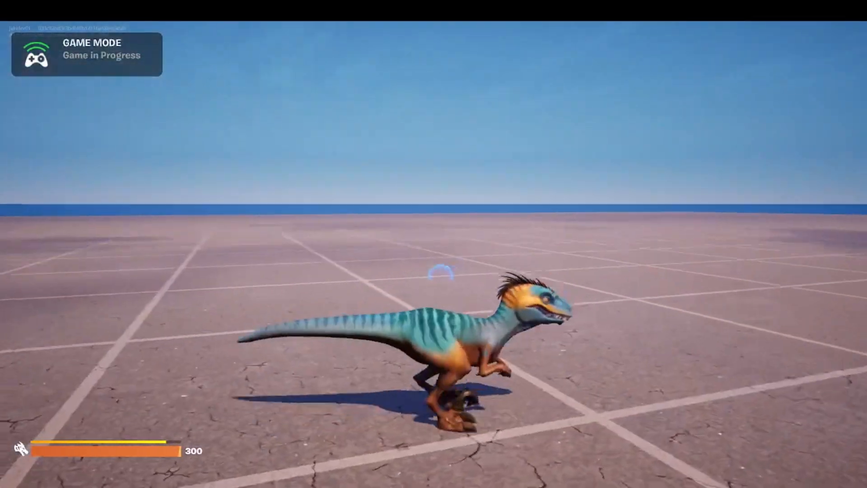
{"action": "key", "text": "a"}
{"action": "key", "text": "w"}
{"action": "key", "text": "a"}
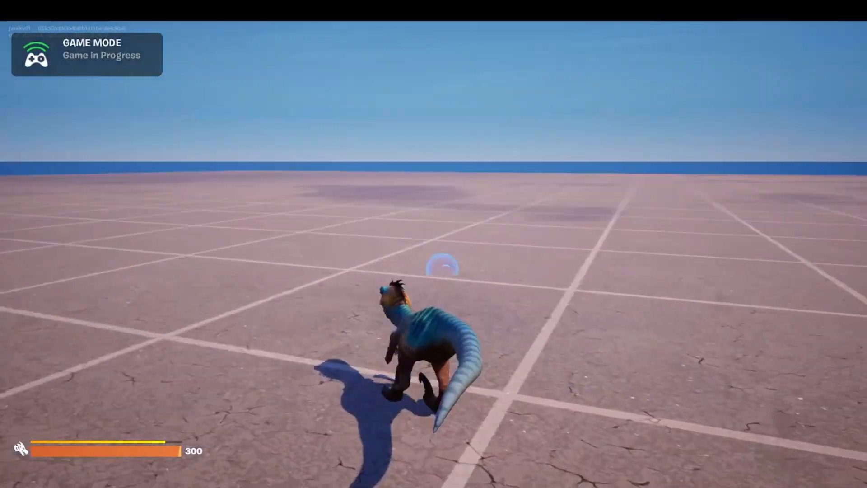
{"action": "key", "text": "d"}
{"action": "key", "text": "a"}
{"action": "key", "text": "w"}
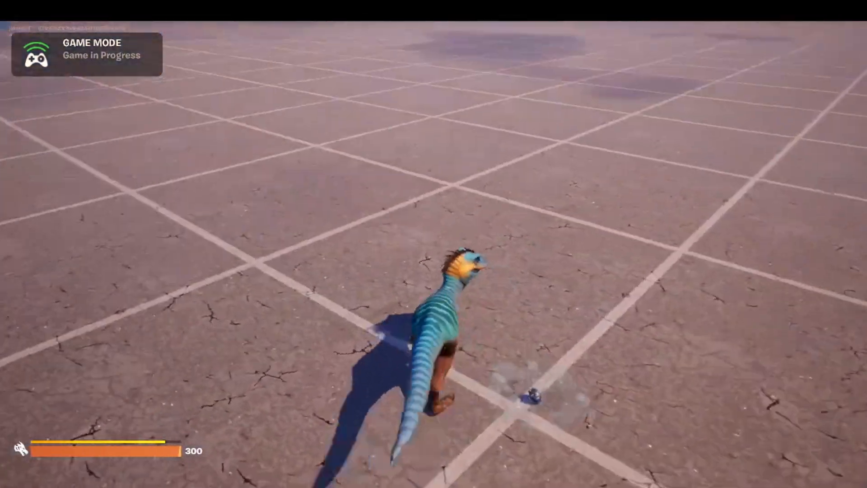
{"action": "key", "text": "space"}
{"action": "key", "text": "a"}
{"action": "key", "text": "d"}
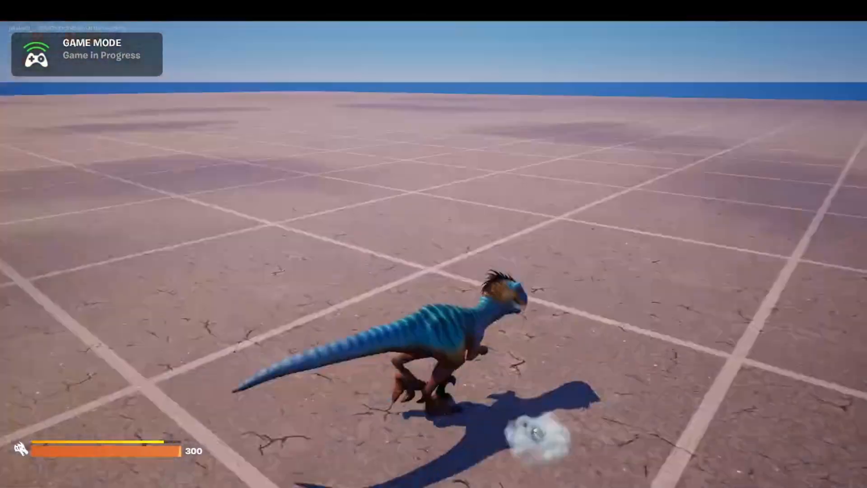
{"action": "key", "text": "w"}
{"action": "key", "text": "space"}
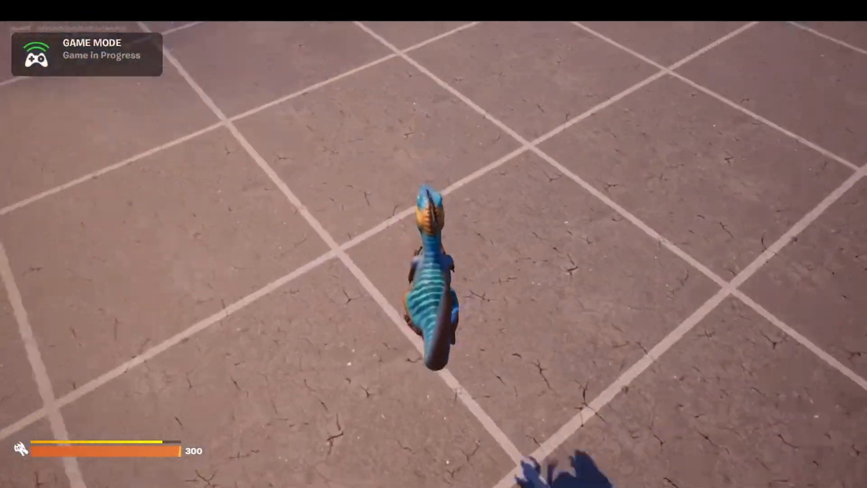
{"action": "key", "text": "a"}
{"action": "key", "text": "w"}
{"action": "key", "text": "d"}
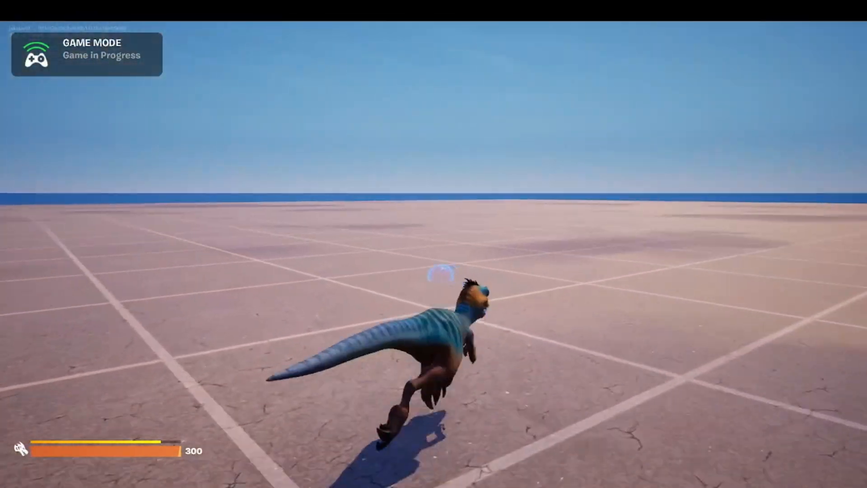
{"action": "key", "text": "a"}
{"action": "key", "text": "w"}
{"action": "key", "text": "space"}
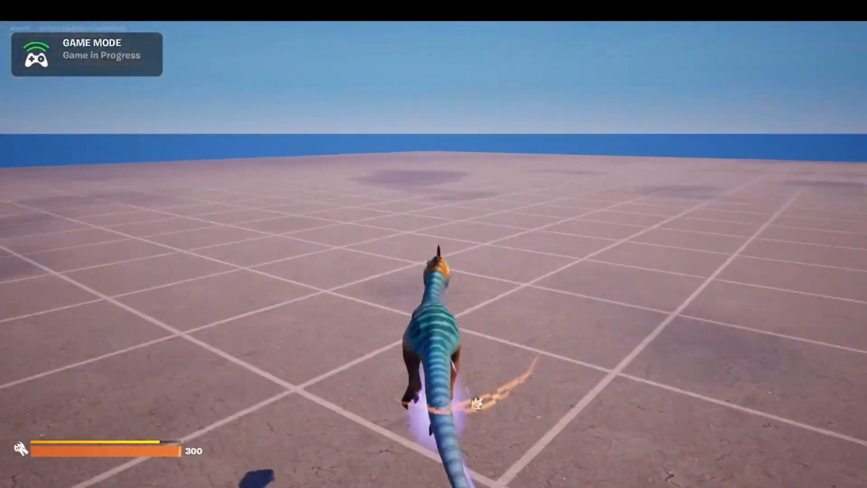
{"action": "key", "text": "d"}
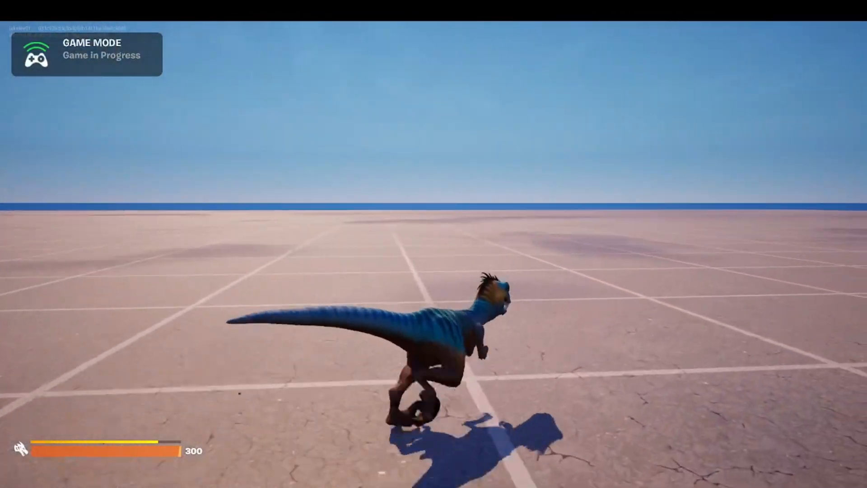
{"action": "key", "text": "w"}
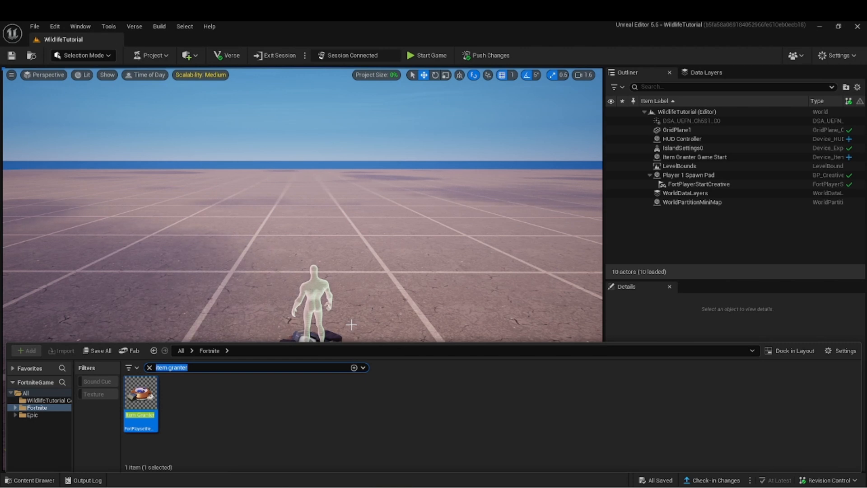
Search the Fortnite assets for "WILD LIFE", then place a Wildlife Spawner in the level at location 0, 0, 0
{"action": "key", "text": "BackSpace"}
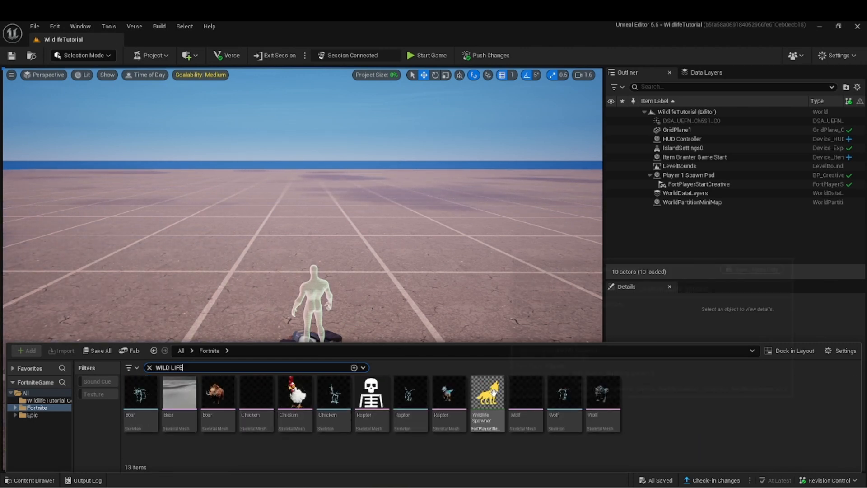
{"action": "left_click_drag", "start_coordinate": [493, 392], "coordinate": [294, 250]}
{"action": "left_click", "coordinate": [778, 380]}
{"action": "type", "text": "00.0"}
{"action": "key", "text": "Tab"}
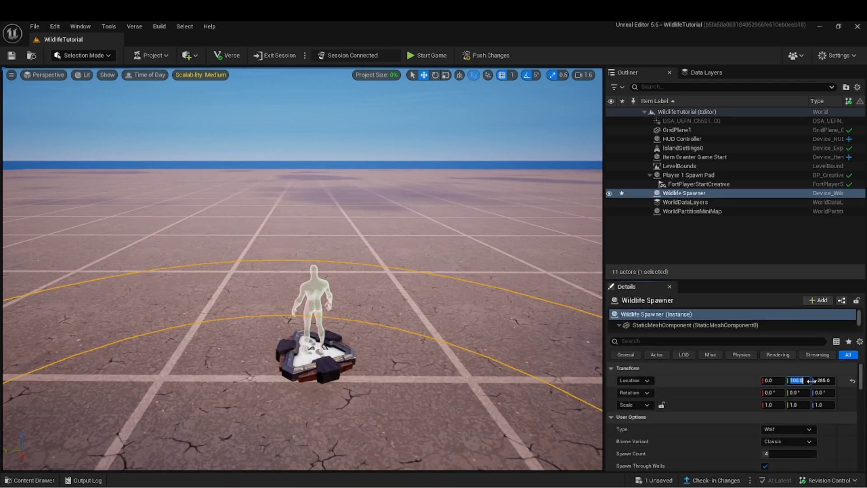
{"action": "type", "text": "0"}
{"action": "key", "text": "Tab"}
{"action": "right_click_drag", "start_coordinate": [520, 323], "coordinate": [520, 343]}
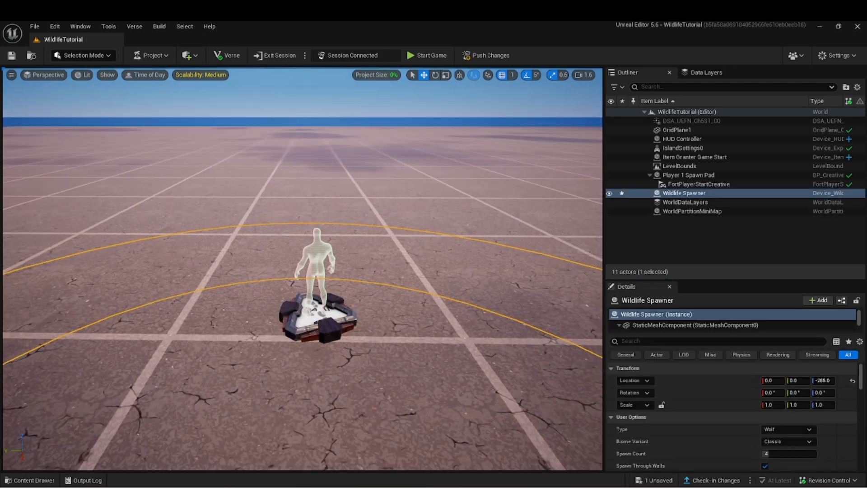
{"action": "left_click", "coordinate": [820, 380]}
{"action": "type", "text": "0"}
{"action": "key", "text": "Return"}
Move the Wildlife Spawner along the ground to the far side of the player spawn pad, at about X -1056, Y 235
{"action": "right_click_drag", "start_coordinate": [574, 257], "coordinate": [587, 271]}
{"action": "key", "text": "s"}
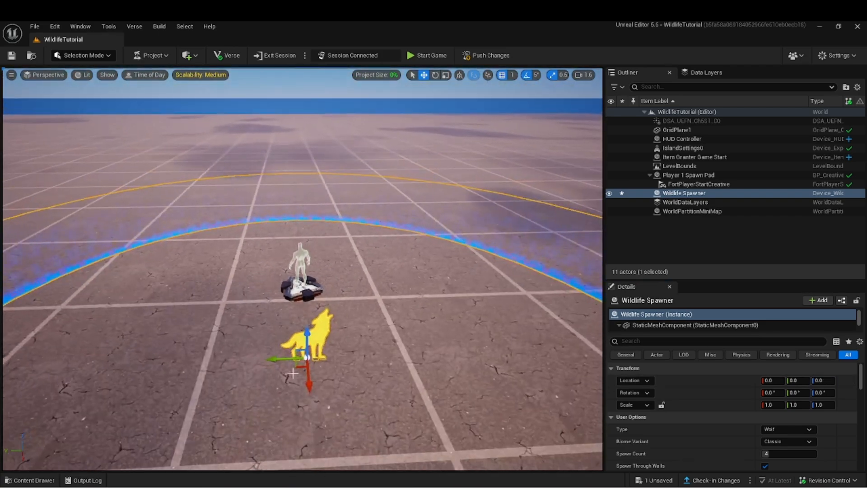
{"action": "left_click_drag", "start_coordinate": [296, 367], "coordinate": [245, 225]}
{"action": "right_click_drag", "start_coordinate": [244, 225], "coordinate": [238, 236]}
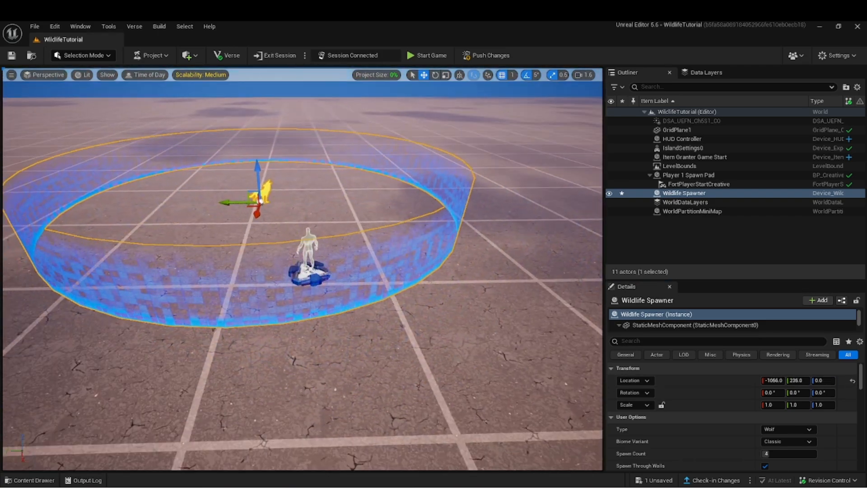
{"action": "key", "text": "w"}
{"action": "right_click_drag", "start_coordinate": [406, 266], "coordinate": [393, 262]}
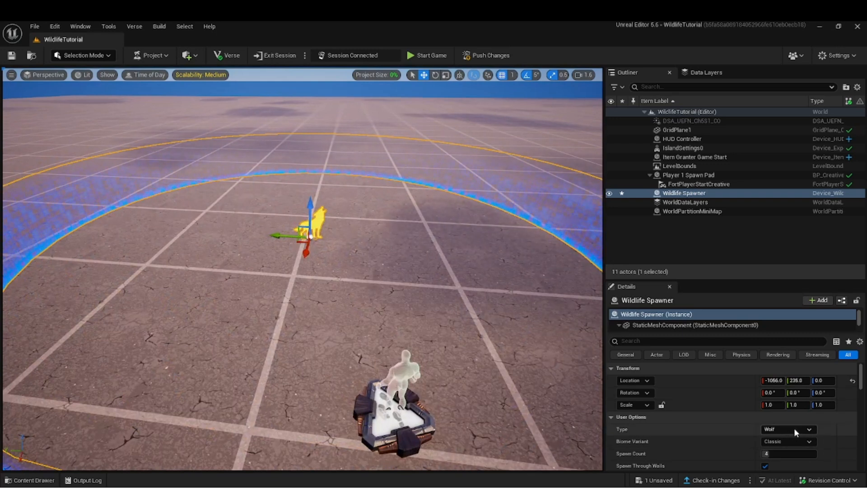
Keep the Wildlife Spawner's Type as Wolf and set its Spawn Count to 1
{"action": "left_click", "coordinate": [782, 429]}
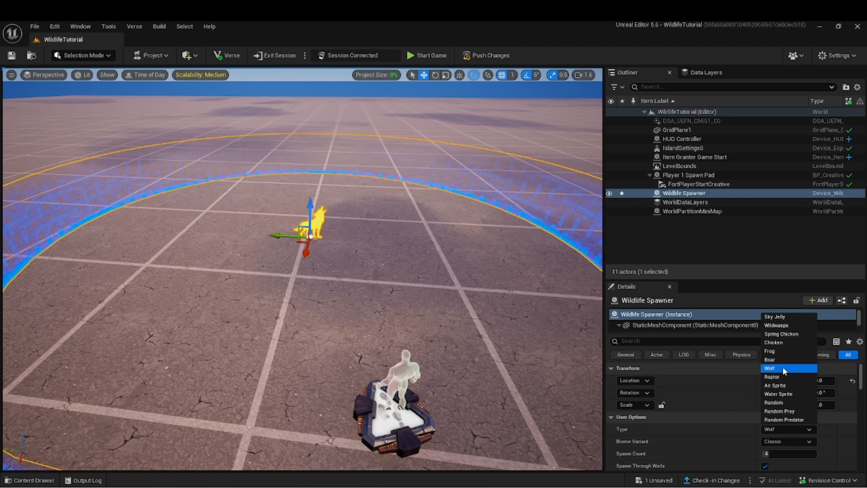
{"action": "scroll", "coordinate": [777, 380], "scroll_direction": "down", "scroll_amount": 1}
{"action": "left_click", "coordinate": [779, 436]}
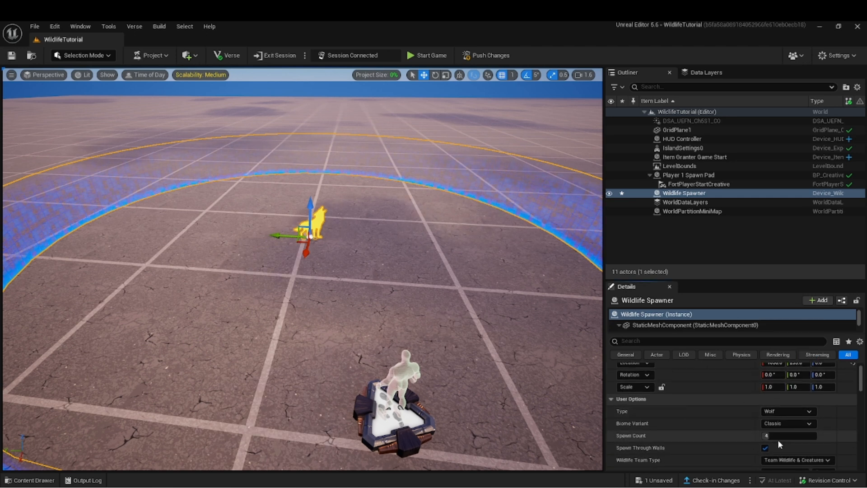
{"action": "type", "text": "1"}
{"action": "key", "text": "Return"}
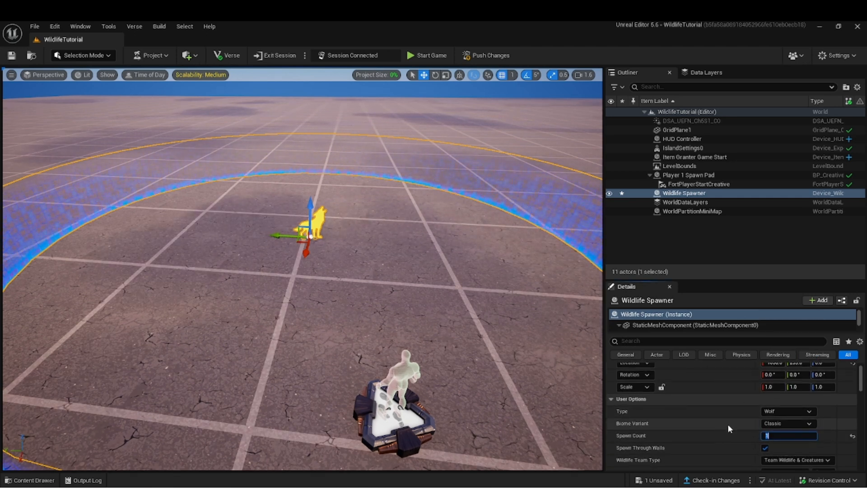
Set the Player 1 Spawn Pad's Player Team to Team Index 1, leaving its Player Class as Any
{"action": "scroll", "coordinate": [727, 424], "scroll_direction": "down", "scroll_amount": 3}
{"action": "scroll", "coordinate": [713, 398], "scroll_direction": "up", "scroll_amount": 1}
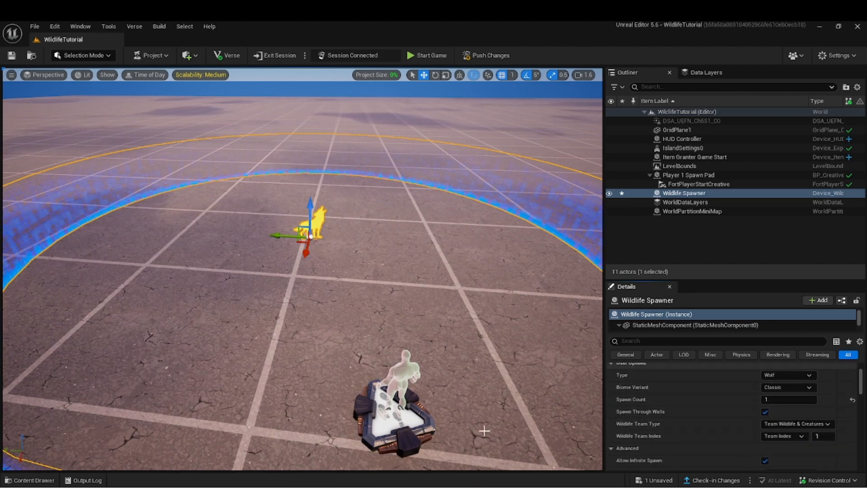
{"action": "left_click", "coordinate": [393, 406]}
{"action": "left_click", "coordinate": [786, 436]}
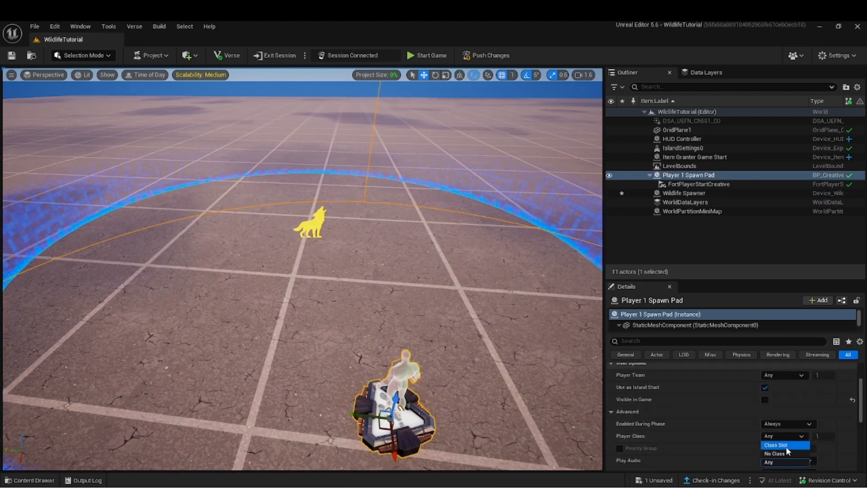
{"action": "mouse_move", "coordinate": [733, 404]}
{"action": "right_mouse_down"}
{"action": "mouse_move", "coordinate": [734, 420]}
{"action": "mouse_move", "coordinate": [734, 404]}
{"action": "right_mouse_up"}
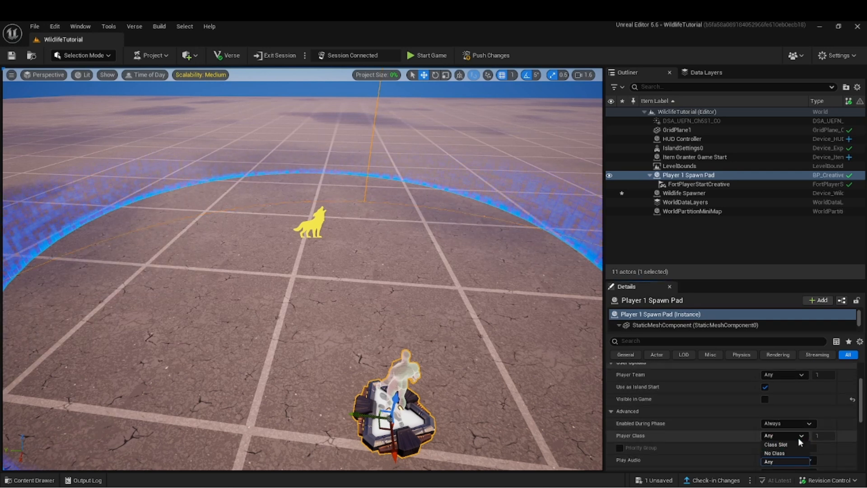
{"action": "left_click", "coordinate": [786, 375]}
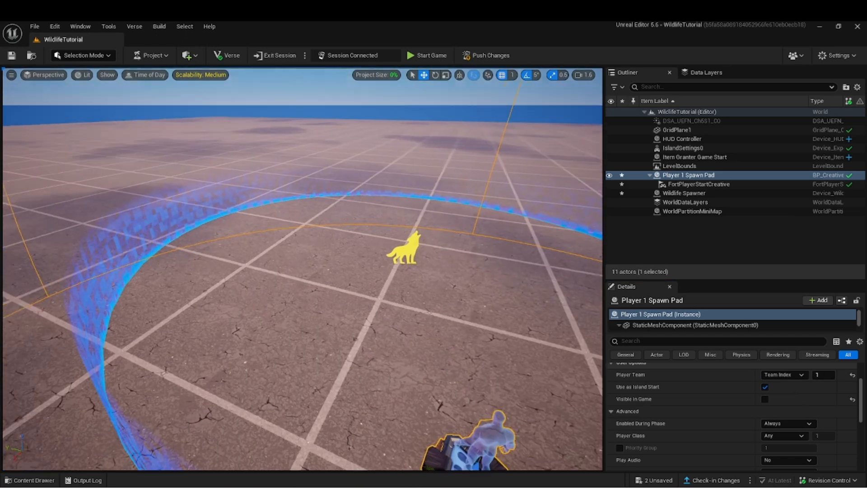
Turn off Allow Infinite Spawn on the Wildlife Spawner and set its Total Spawn Limit to 1
{"action": "left_click", "coordinate": [397, 251]}
{"action": "key", "text": "f"}
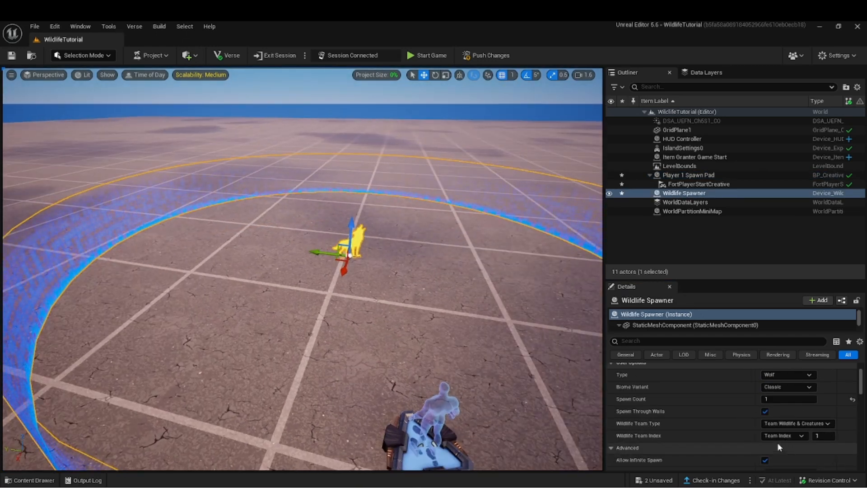
{"action": "scroll", "coordinate": [777, 425], "scroll_direction": "down", "scroll_amount": 3}
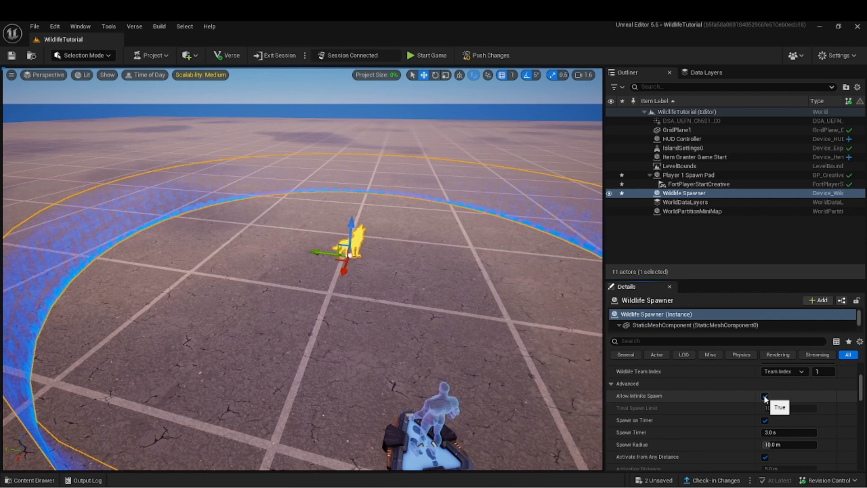
{"action": "left_click", "coordinate": [766, 396]}
{"action": "right_click_drag", "start_coordinate": [788, 407], "coordinate": [788, 401]}
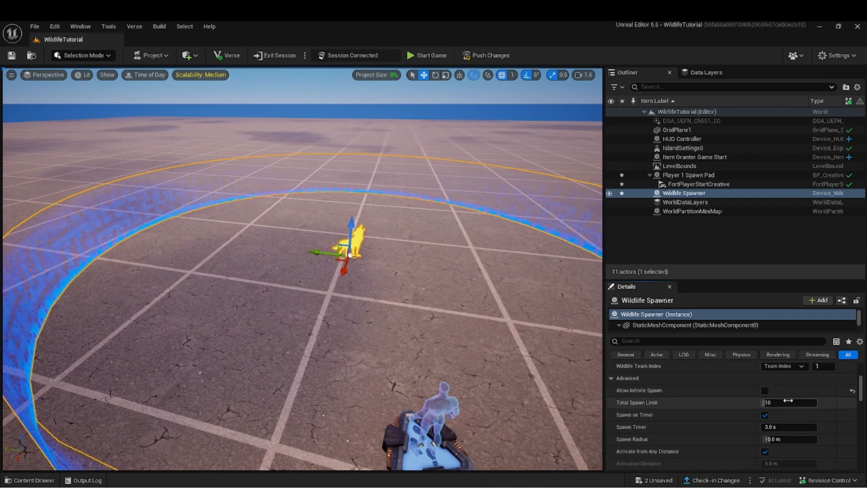
{"action": "left_click", "coordinate": [784, 404]}
{"action": "type", "text": "1"}
Set the Wildlife Spawner's Spawn Timer to 0.1 s and its Spawn Radius to 1 m
{"action": "right_click_drag", "start_coordinate": [731, 396], "coordinate": [730, 389]}
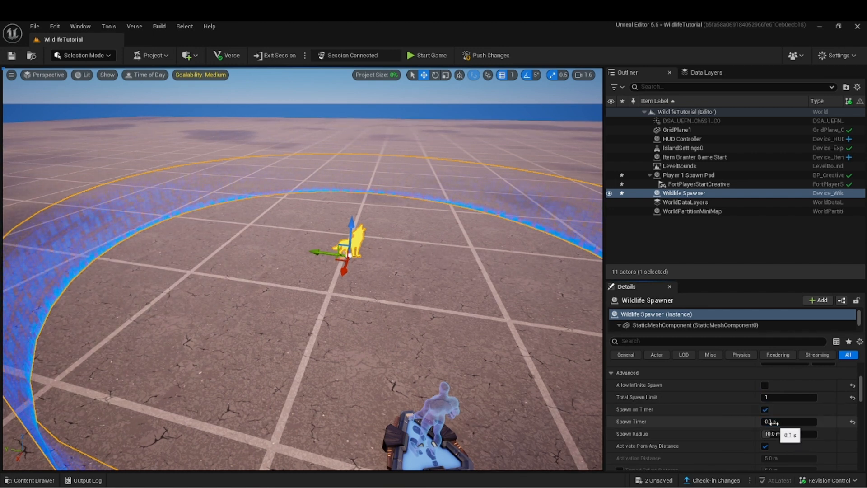
{"action": "scroll", "coordinate": [700, 425], "scroll_direction": "down", "scroll_amount": 1}
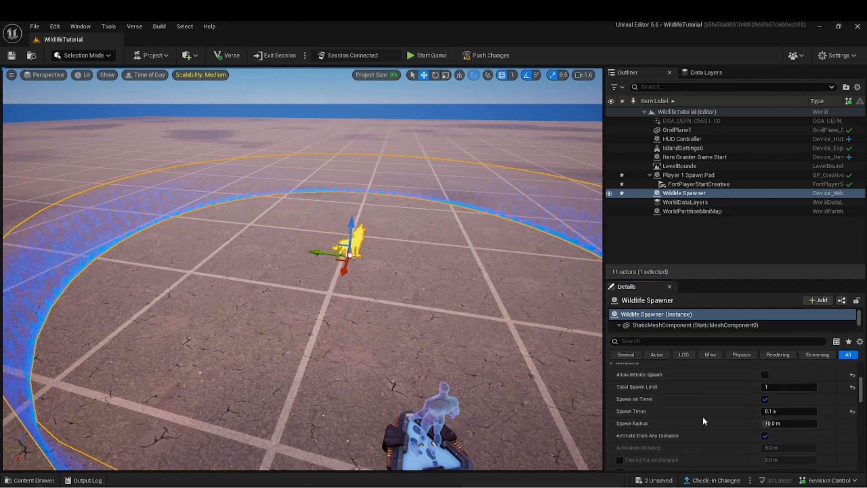
{"action": "left_click", "coordinate": [789, 423]}
{"action": "type", "text": "1"}
{"action": "key", "text": "Return"}
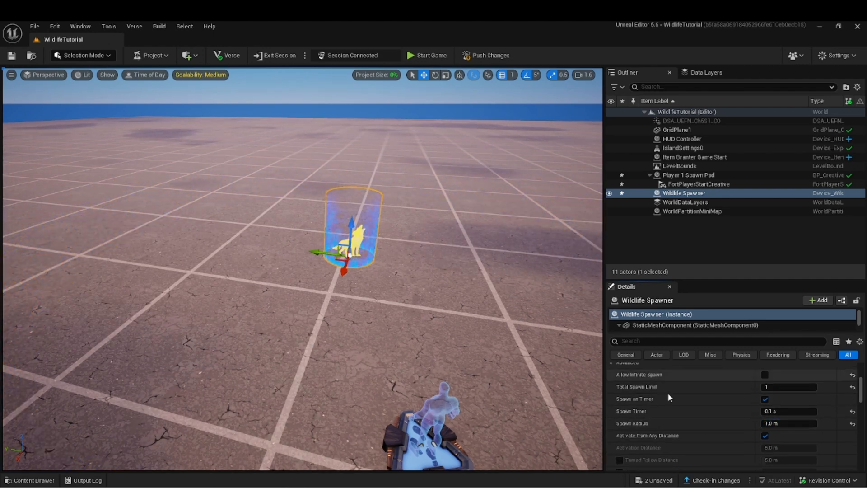
Enable the spawner's 10 m Wander Range, and switch Activate from Any Distance off and back on to inspect the activation area
{"action": "scroll", "coordinate": [693, 375], "scroll_direction": "down", "scroll_amount": 3}
{"action": "scroll", "coordinate": [693, 374], "scroll_direction": "down", "scroll_amount": 1}
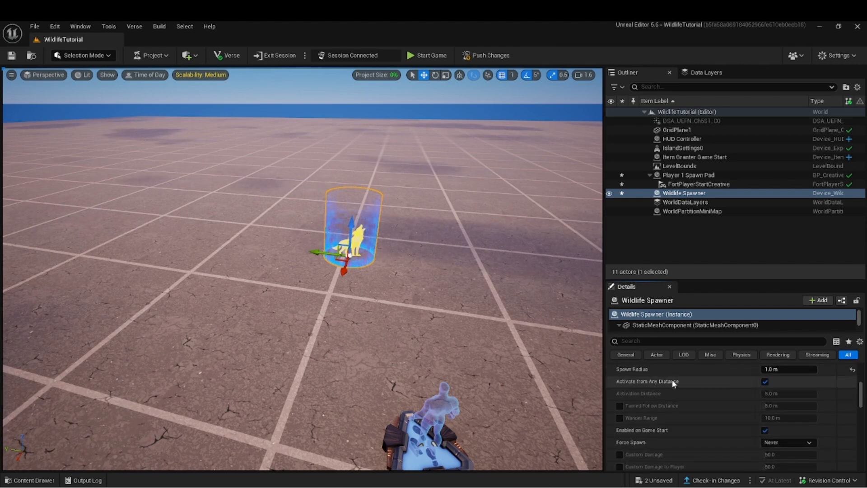
{"action": "left_click", "coordinate": [764, 383]}
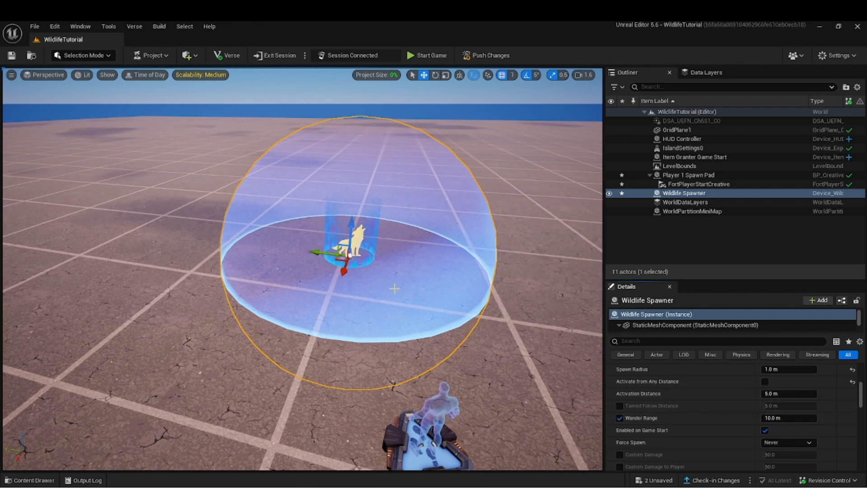
{"action": "right_click_drag", "start_coordinate": [417, 294], "coordinate": [425, 288]}
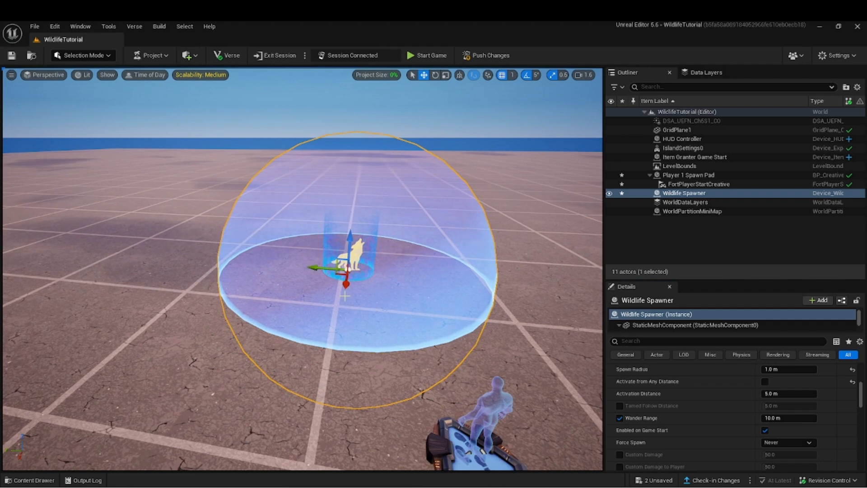
{"action": "left_click", "coordinate": [766, 383]}
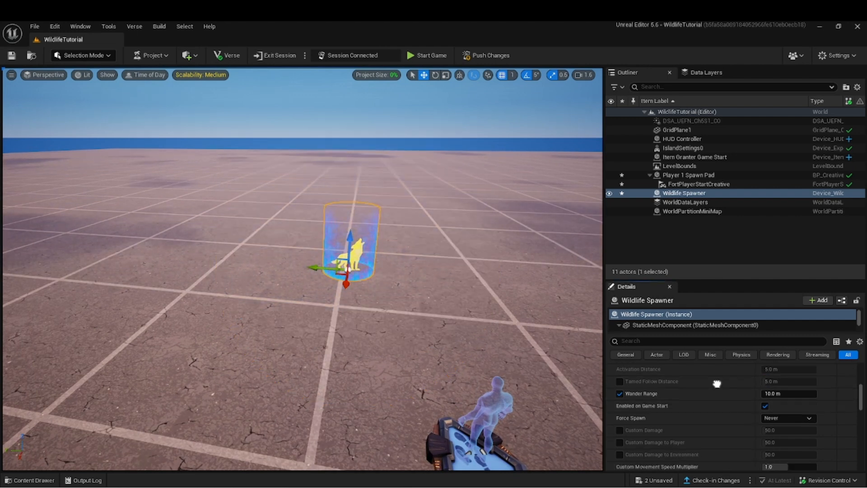
Turn on Riding for the Wildlife Spawner, leaving Prevent Player Dismounting off, and save the level
{"action": "scroll", "coordinate": [745, 416], "scroll_direction": "down", "scroll_amount": 3}
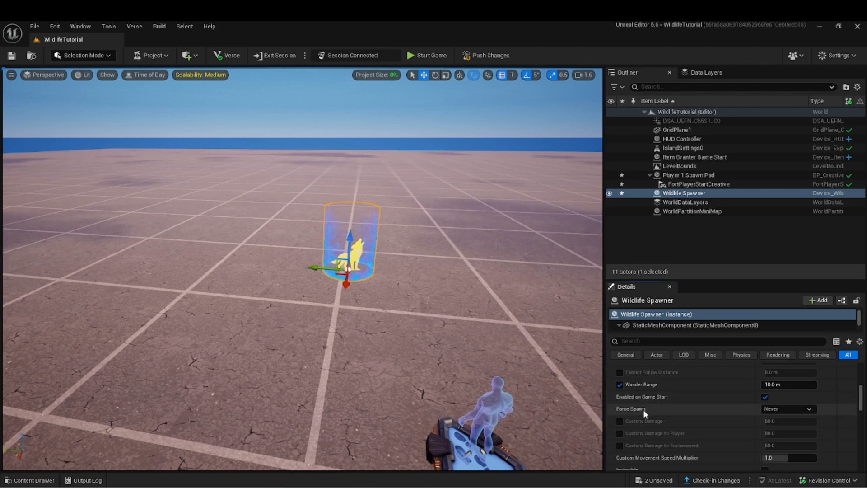
{"action": "scroll", "coordinate": [679, 415], "scroll_direction": "down", "scroll_amount": 2}
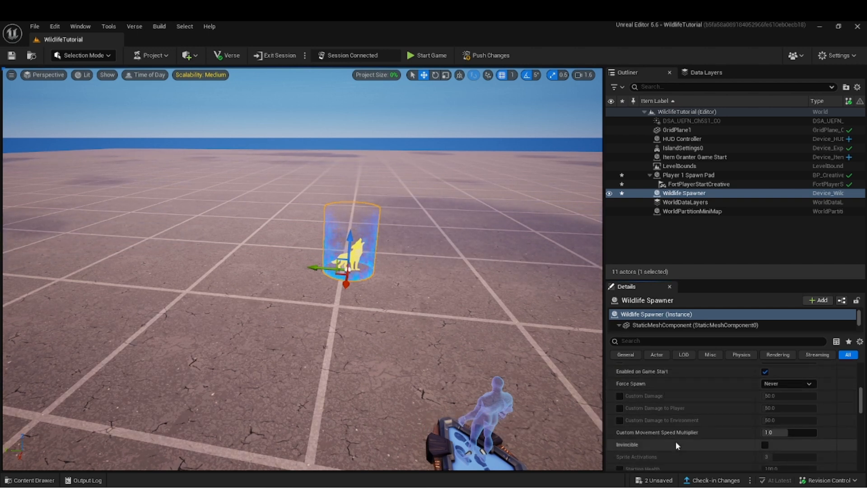
{"action": "scroll", "coordinate": [676, 443], "scroll_direction": "down", "scroll_amount": 3}
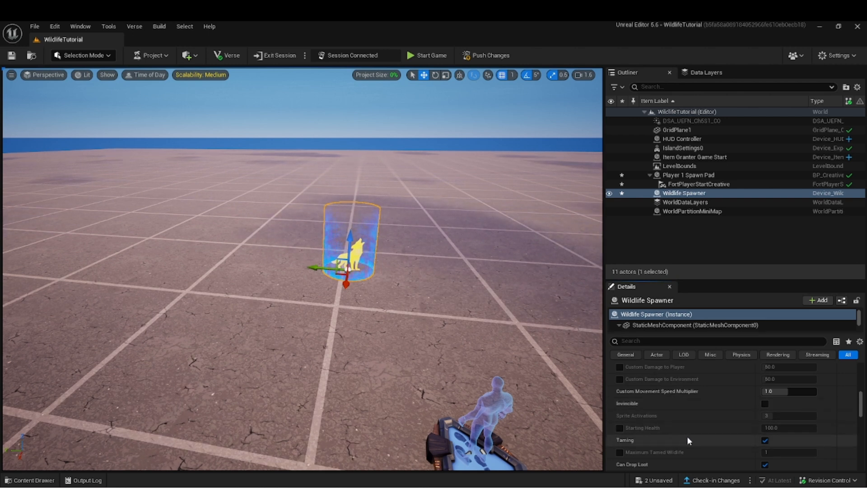
{"action": "scroll", "coordinate": [695, 429], "scroll_direction": "down", "scroll_amount": 3}
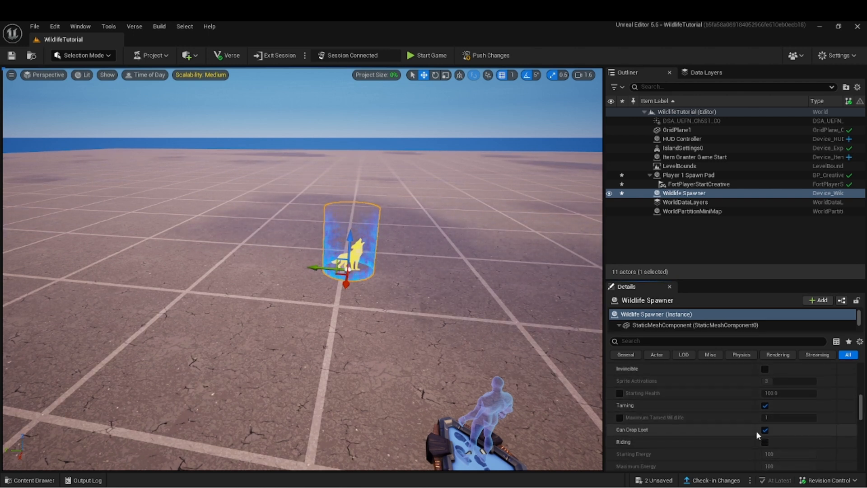
{"action": "scroll", "coordinate": [768, 447], "scroll_direction": "down", "scroll_amount": 3}
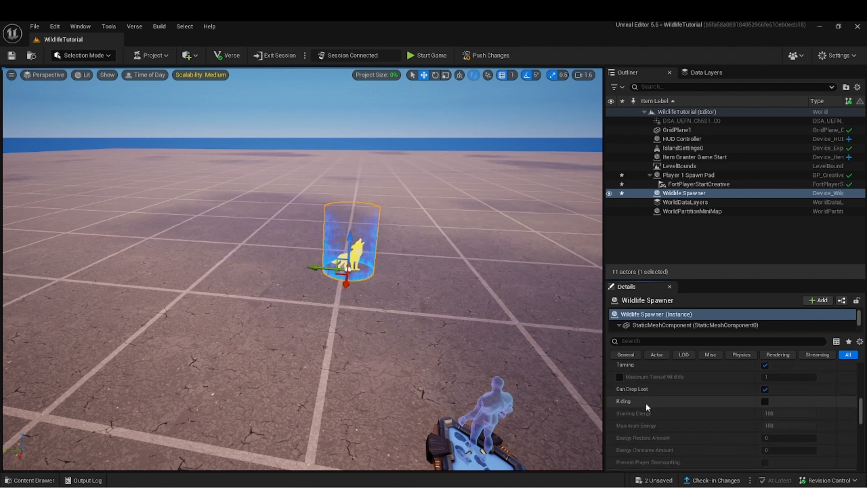
{"action": "left_click", "coordinate": [765, 400]}
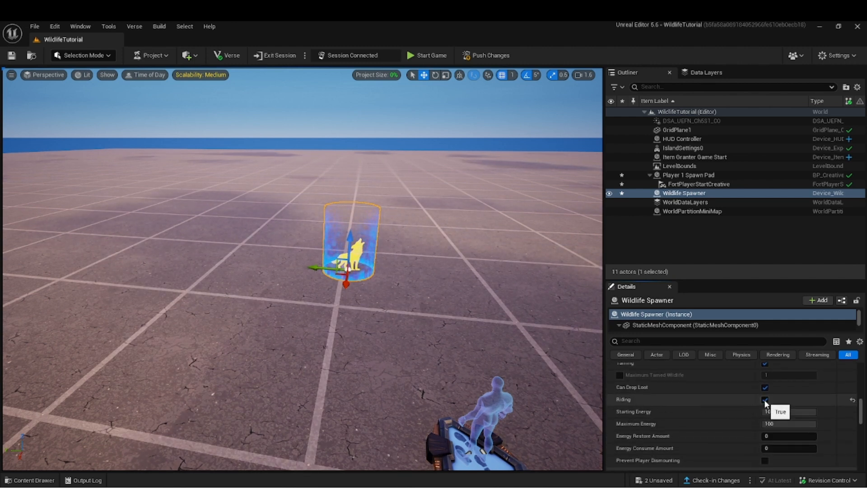
{"action": "scroll", "coordinate": [687, 433], "scroll_direction": "down", "scroll_amount": 2}
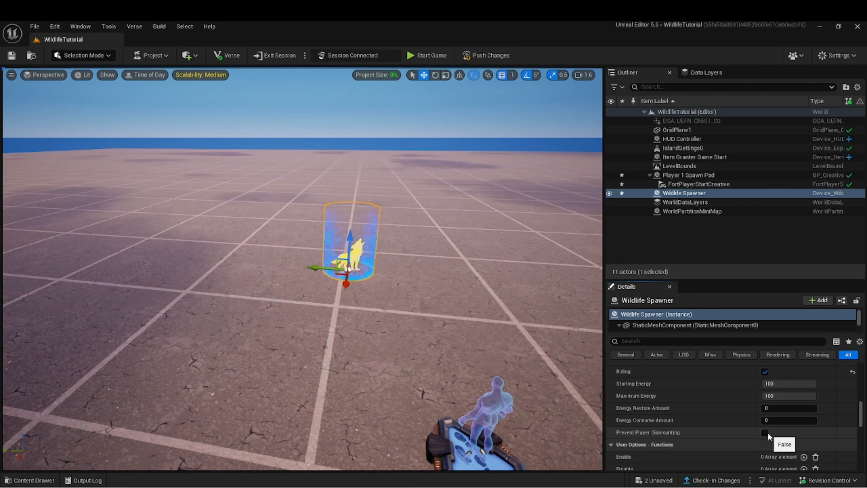
{"action": "scroll", "coordinate": [723, 389], "scroll_direction": "up", "scroll_amount": 1}
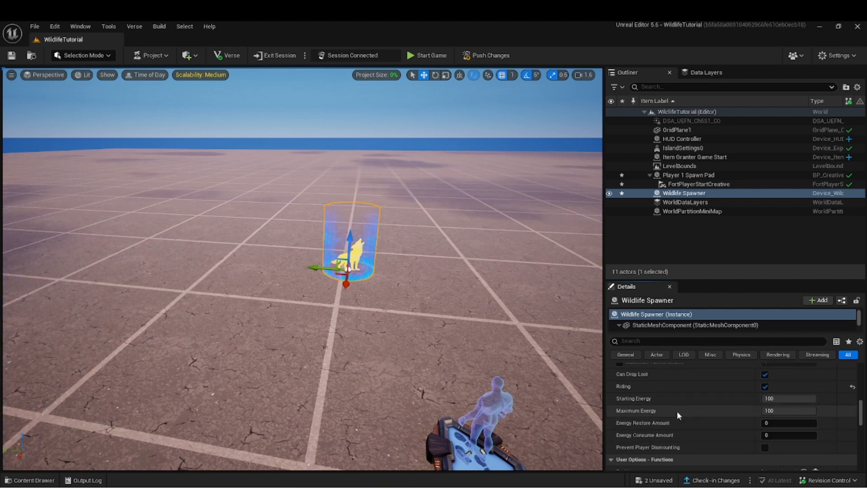
{"action": "mouse_move", "coordinate": [679, 399]}
{"action": "right_mouse_down"}
{"action": "mouse_move", "coordinate": [680, 389]}
{"action": "mouse_move", "coordinate": [679, 409]}
{"action": "right_mouse_up"}
{"action": "right_click_drag", "start_coordinate": [437, 348], "coordinate": [494, 352]}
{"action": "key", "text": "ctrl+s"}
Search the Fortnite assets for camera, place an Orbit Camera device in the level and set its location to 0, 0, 0
{"action": "key", "text": "ctrl+space"}
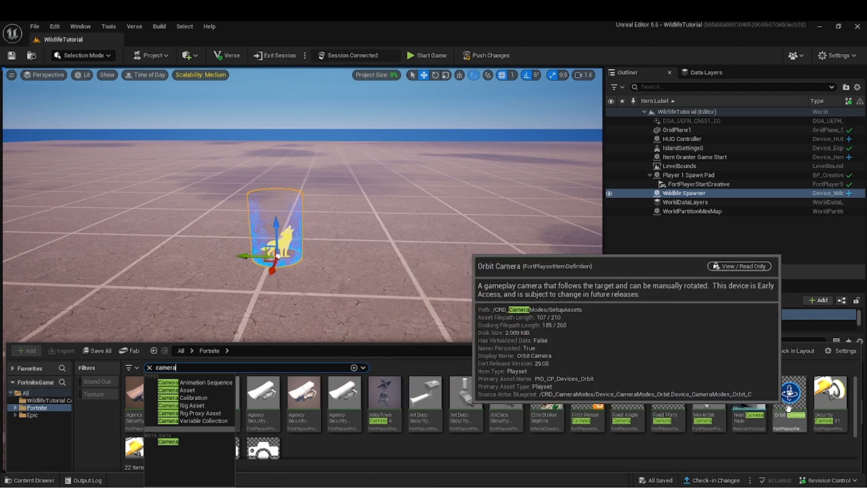
{"action": "left_click", "coordinate": [773, 414]}
{"action": "left_click_drag", "start_coordinate": [420, 258], "coordinate": [390, 252]}
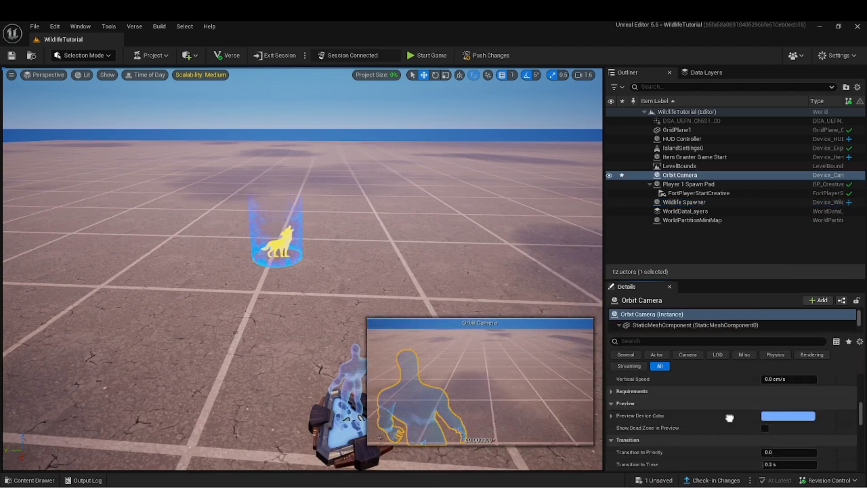
{"action": "scroll", "coordinate": [730, 416], "scroll_direction": "up", "scroll_amount": 10}
{"action": "left_click", "coordinate": [774, 392]}
{"action": "type", "text": "0"}
{"action": "left_click", "coordinate": [798, 392]}
{"action": "type", "text": "0"}
{"action": "left_click", "coordinate": [824, 391]}
{"action": "type", "text": "0"}
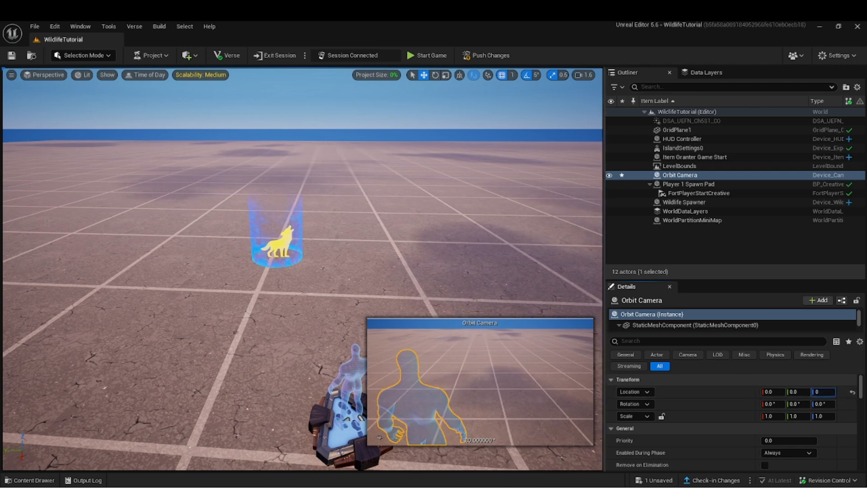
Move the Orbit Camera along the ground to open space beside the Player 1 Spawn Pad, at about X 168, Y -46
{"action": "right_click_drag", "start_coordinate": [524, 290], "coordinate": [583, 316]}
{"action": "right_click_drag", "start_coordinate": [458, 230], "coordinate": [508, 241]}
{"action": "left_click_drag", "start_coordinate": [357, 286], "coordinate": [446, 280]}
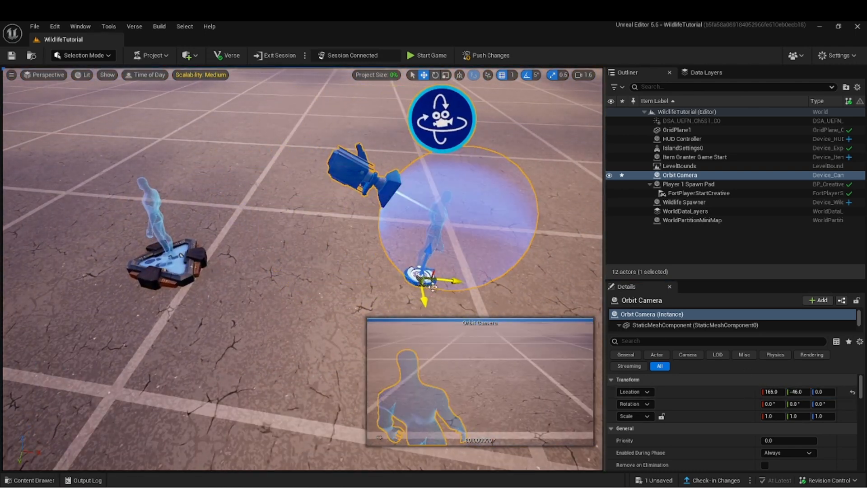
Turn off Add to Players on Start for the Orbit Camera
{"action": "scroll", "coordinate": [708, 402], "scroll_direction": "down", "scroll_amount": 2}
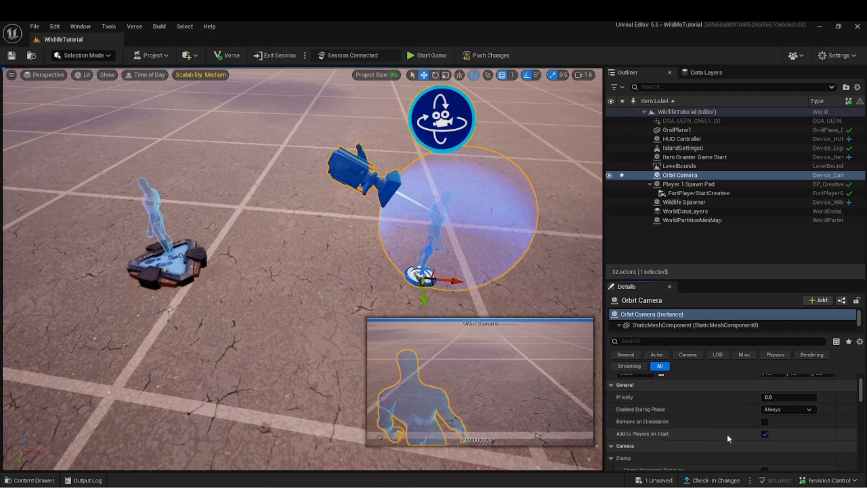
{"action": "left_click", "coordinate": [765, 434]}
{"action": "scroll", "coordinate": [710, 415], "scroll_direction": "down", "scroll_amount": 1}
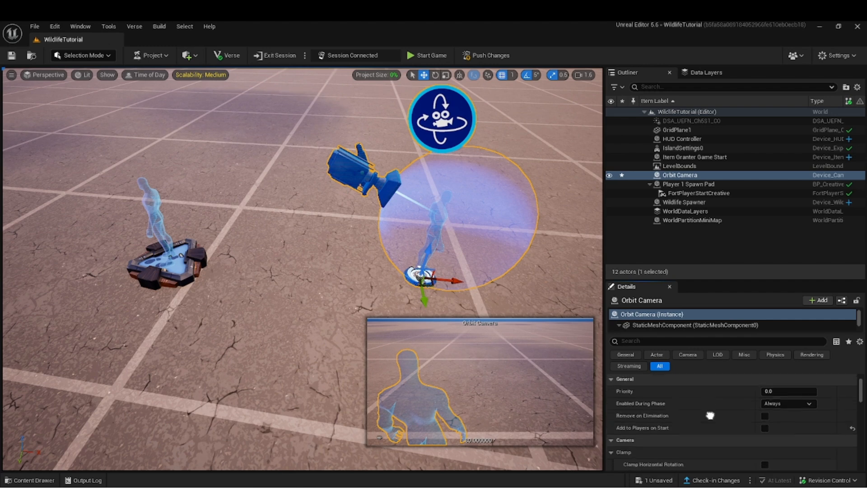
{"action": "right_click_drag", "start_coordinate": [711, 416], "coordinate": [722, 398]}
Move the Orbit Camera along the ground to the other side of the spawn pad, at about X -230, Y 482
{"action": "right_click_drag", "start_coordinate": [433, 297], "coordinate": [393, 296]}
{"action": "key", "text": "s"}
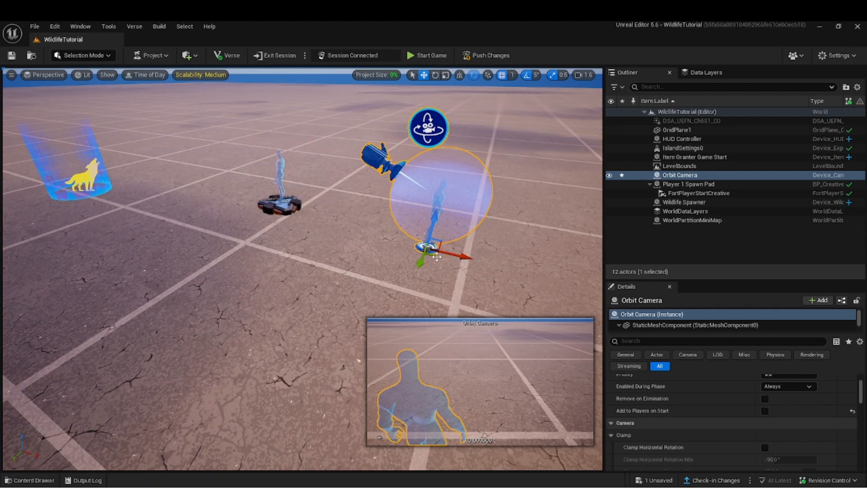
{"action": "left_click_drag", "start_coordinate": [432, 254], "coordinate": [185, 297]}
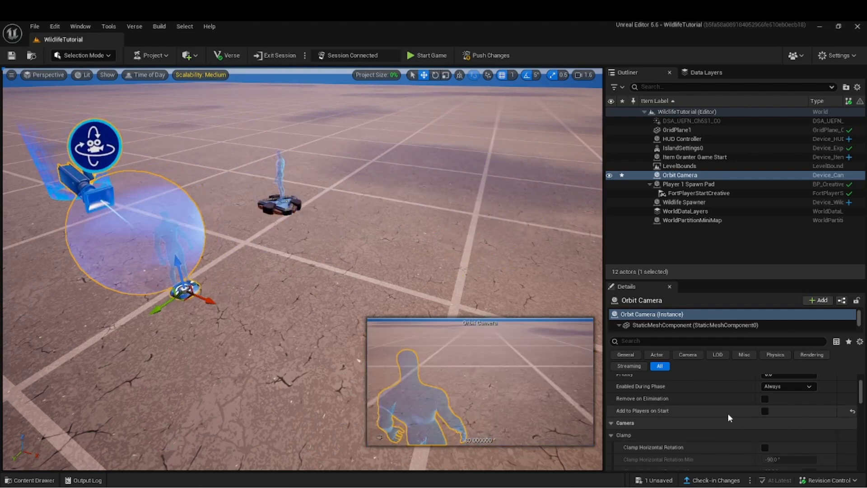
Set the Orbit Camera's Distance to 500 cm after trying 250 cm
{"action": "scroll", "coordinate": [727, 409], "scroll_direction": "down", "scroll_amount": 5}
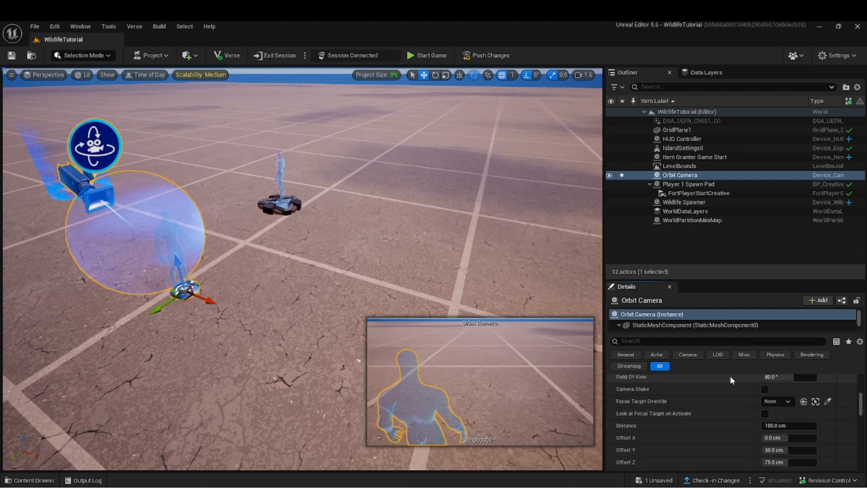
{"action": "left_click", "coordinate": [788, 425]}
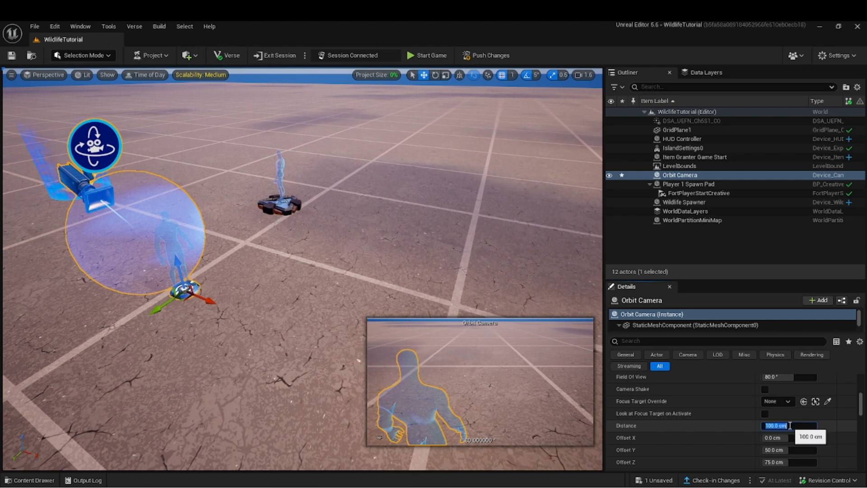
{"action": "type", "text": "250"}
{"action": "key", "text": "Return"}
{"action": "type", "text": "500"}
{"action": "key", "text": "Return"}
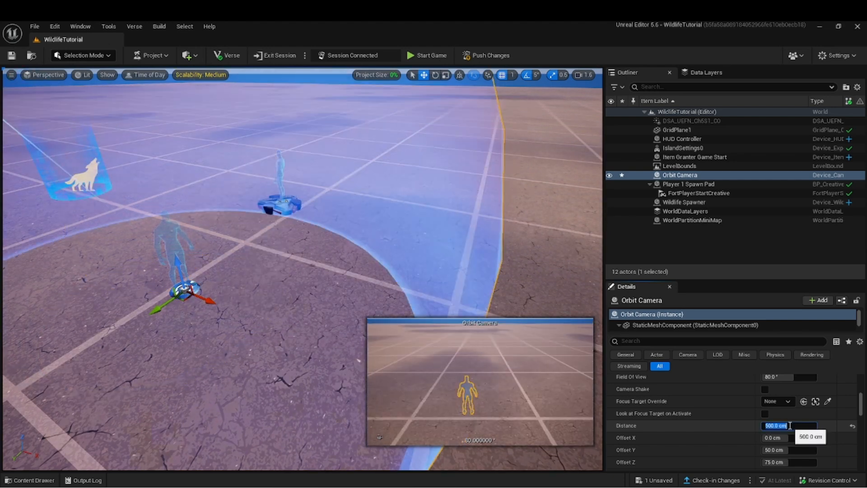
Set the Orbit Camera's Offset Y to 0 cm and both its Horizontal Speed and Vertical Speed to 1000 cm/s
{"action": "left_click", "coordinate": [786, 450]}
{"action": "type", "text": "0"}
{"action": "key", "text": "Return"}
{"action": "scroll", "coordinate": [715, 402], "scroll_direction": "down", "scroll_amount": 3}
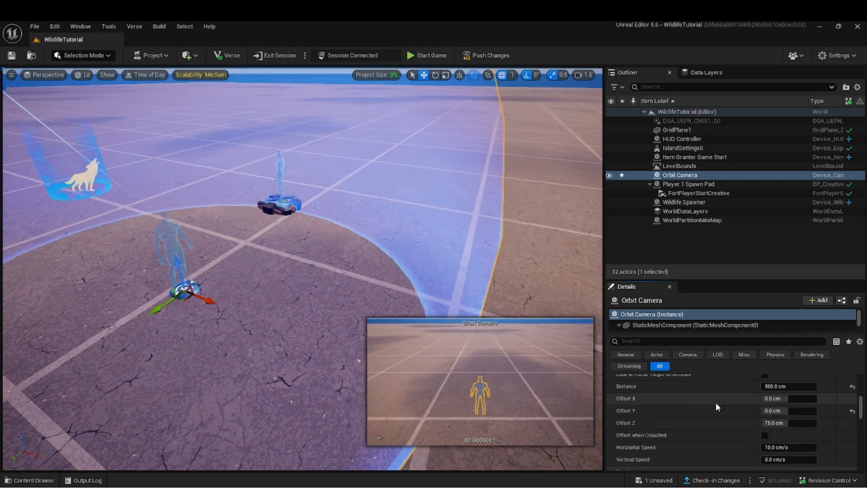
{"action": "left_click", "coordinate": [790, 459]}
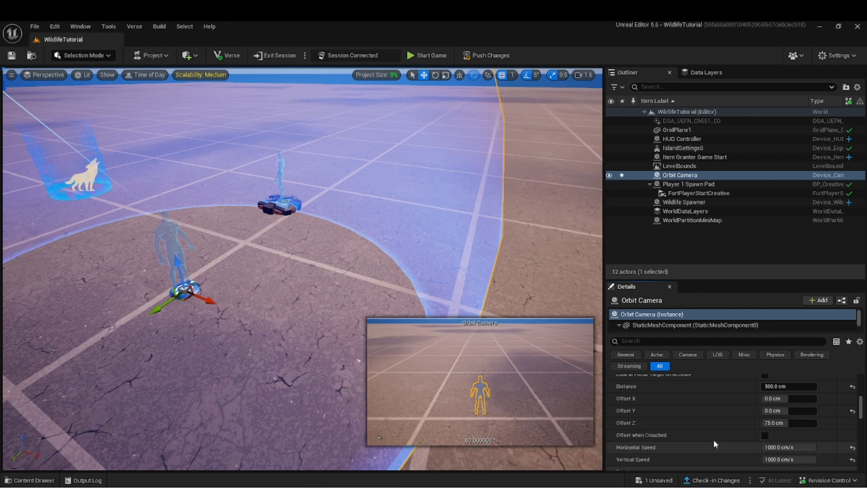
Filter the Orbit Camera's properties by "hide" to check the Hide Player Character option, and clear the filter
{"action": "right_click_drag", "start_coordinate": [698, 416], "coordinate": [679, 470]}
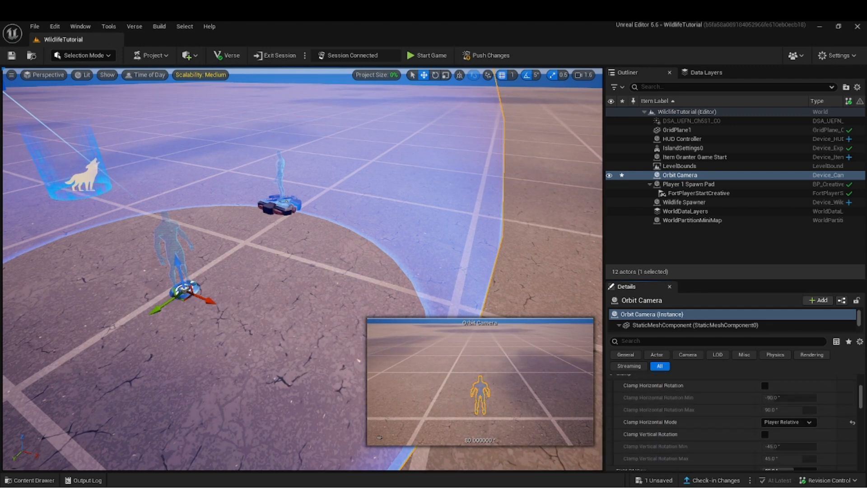
{"action": "left_click", "coordinate": [638, 342]}
{"action": "type", "text": "hide"}
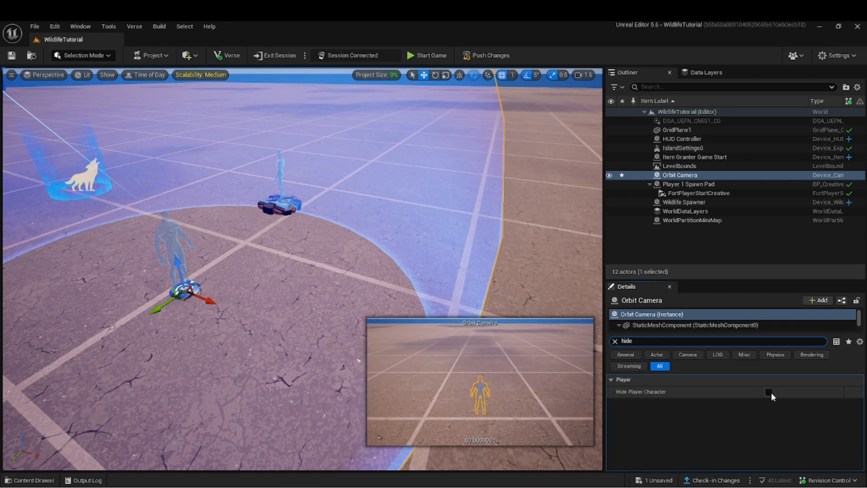
{"action": "left_click", "coordinate": [616, 341]}
Move the Orbit Camera along the ground beside the Wildlife Spawner, at about X -923, Y 762, and save the level
{"action": "right_click_drag", "start_coordinate": [316, 314], "coordinate": [189, 306]}
{"action": "key", "text": "ctrl+s"}
{"action": "right_click_drag", "start_coordinate": [303, 299], "coordinate": [293, 298]}
{"action": "key", "text": "s"}
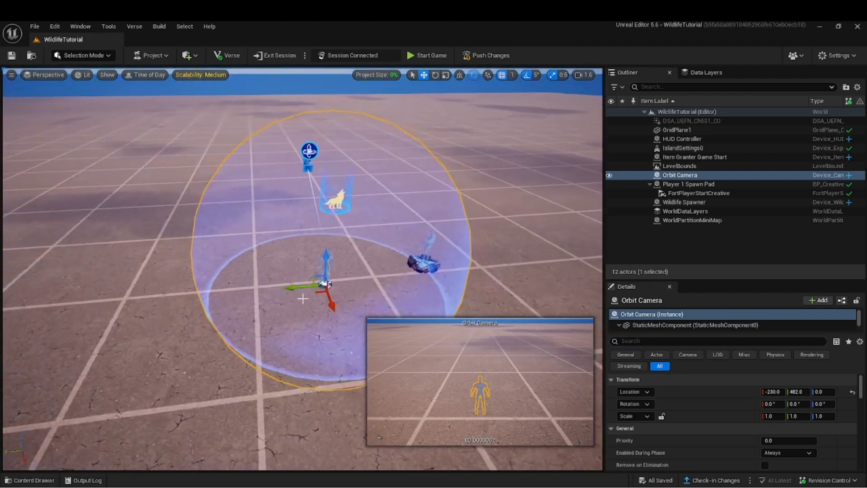
{"action": "left_click_drag", "start_coordinate": [317, 294], "coordinate": [248, 225]}
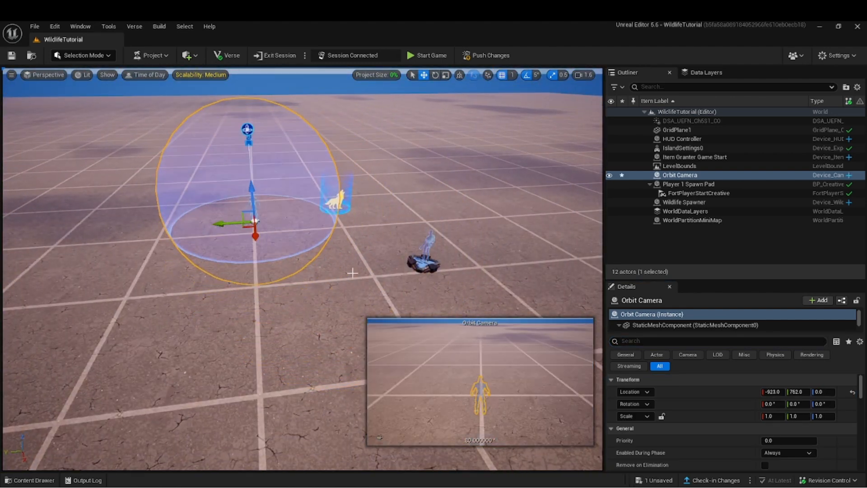
{"action": "key", "text": "f"}
{"action": "key", "text": "w"}
{"action": "key", "text": "d"}
{"action": "right_click_drag", "start_coordinate": [277, 289], "coordinate": [271, 288]}
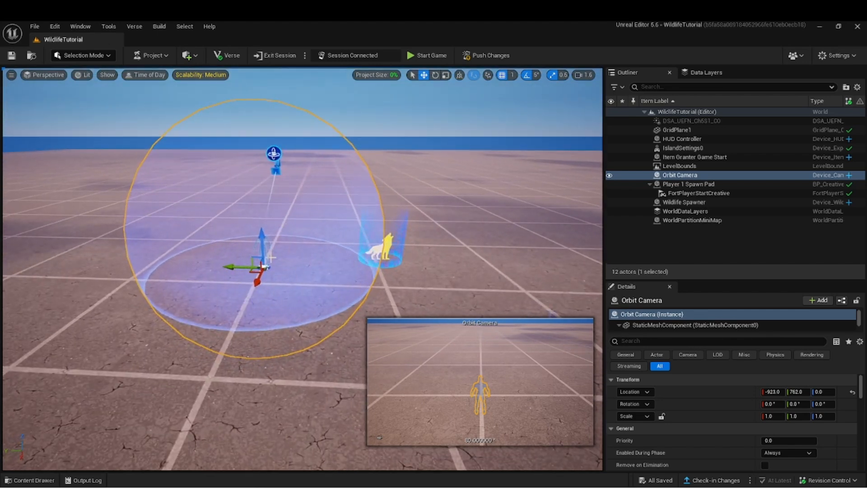
Examine how the Wildlife Spawner, Orbit Camera and spawn pad are laid out, selecting the spawner and the camera in turn
{"action": "right_click_drag", "start_coordinate": [316, 256], "coordinate": [312, 258]}
{"action": "key", "text": "d"}
{"action": "key", "text": "q"}
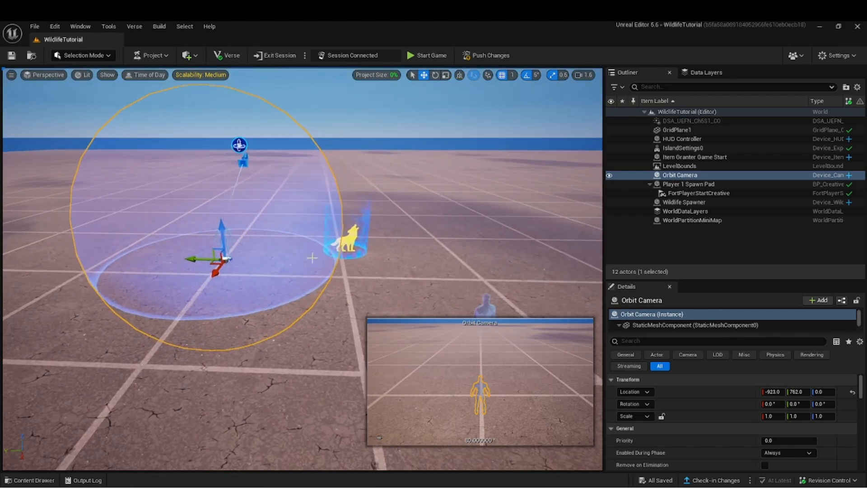
{"action": "left_click", "coordinate": [340, 244]}
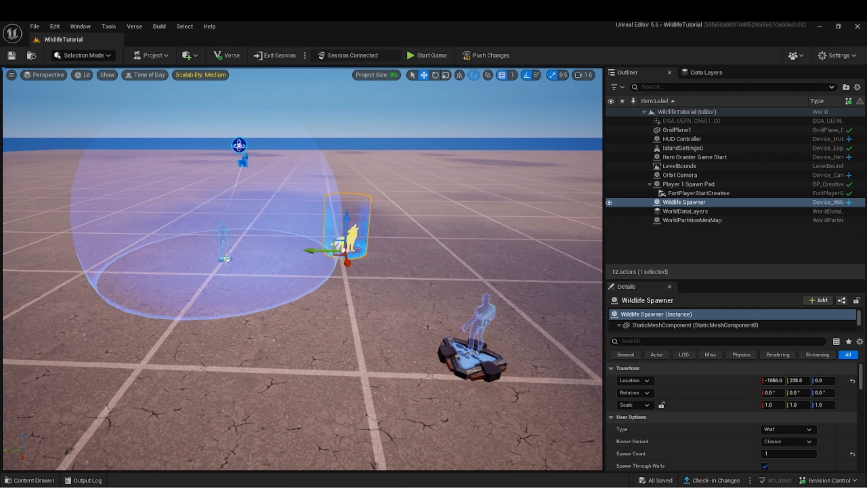
{"action": "left_click", "coordinate": [226, 259]}
{"action": "left_click", "coordinate": [351, 242]}
{"action": "right_click_drag", "start_coordinate": [386, 254], "coordinate": [386, 261]}
{"action": "key", "text": "d"}
{"action": "key", "text": "q"}
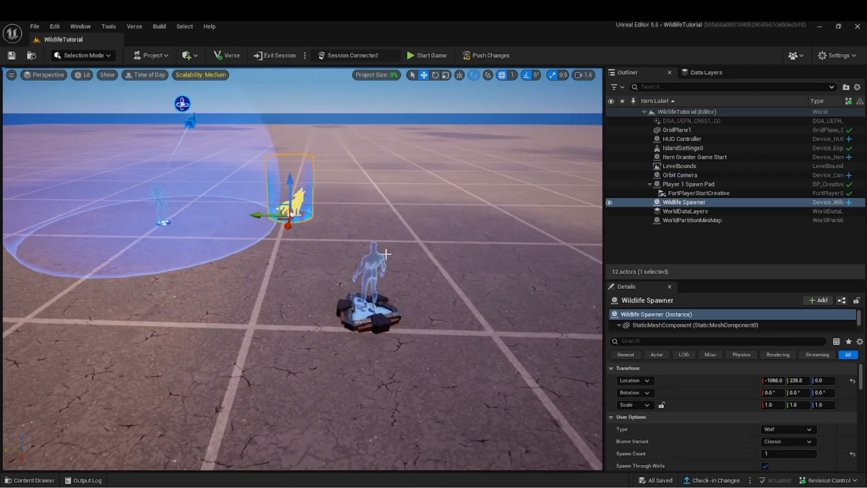
{"action": "scroll", "coordinate": [370, 264], "scroll_direction": "up", "scroll_amount": 3}
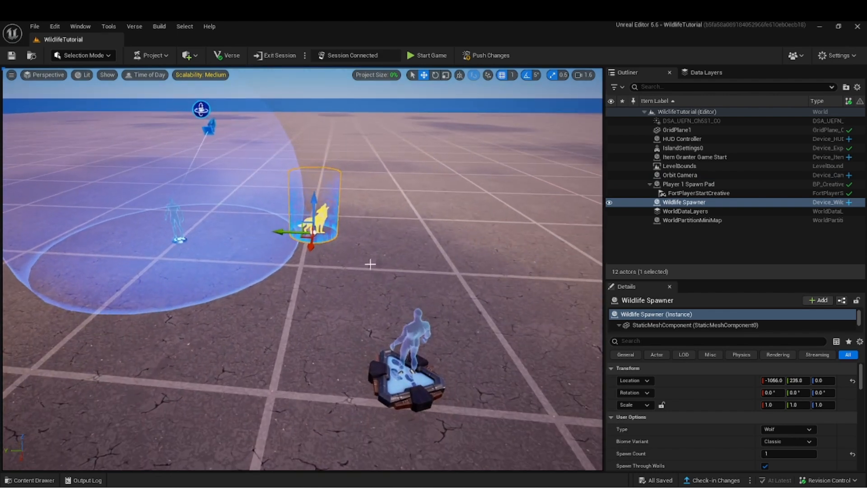
Search the Fortnite assets for button and place a Button device near the Player 1 Spawn Pad
{"action": "right_click_drag", "start_coordinate": [384, 272], "coordinate": [368, 267]}
{"action": "key", "text": "ctrl+space"}
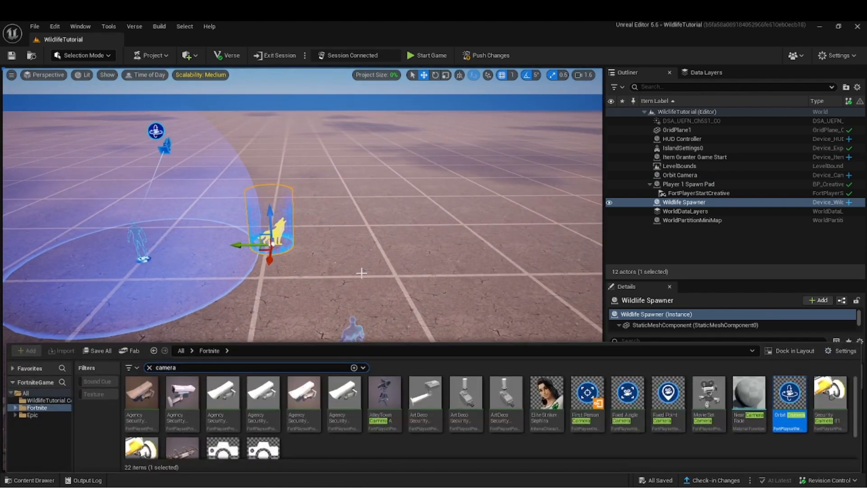
{"action": "left_click", "coordinate": [150, 368]}
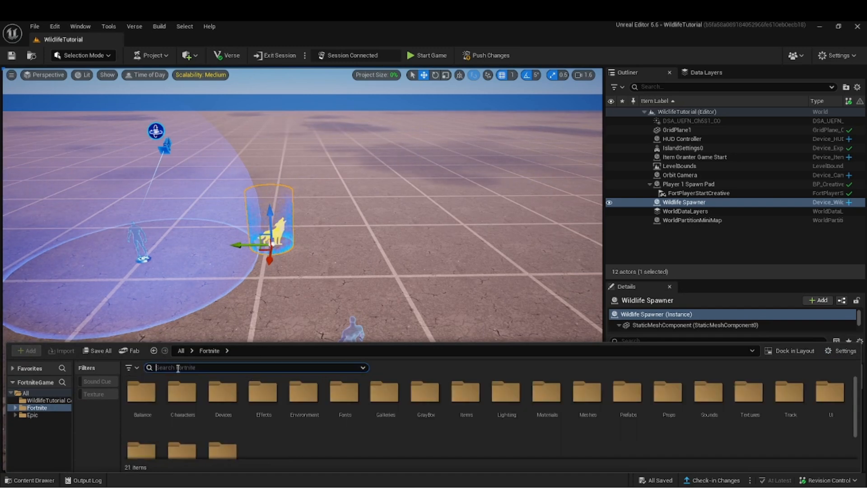
{"action": "type", "text": "button"}
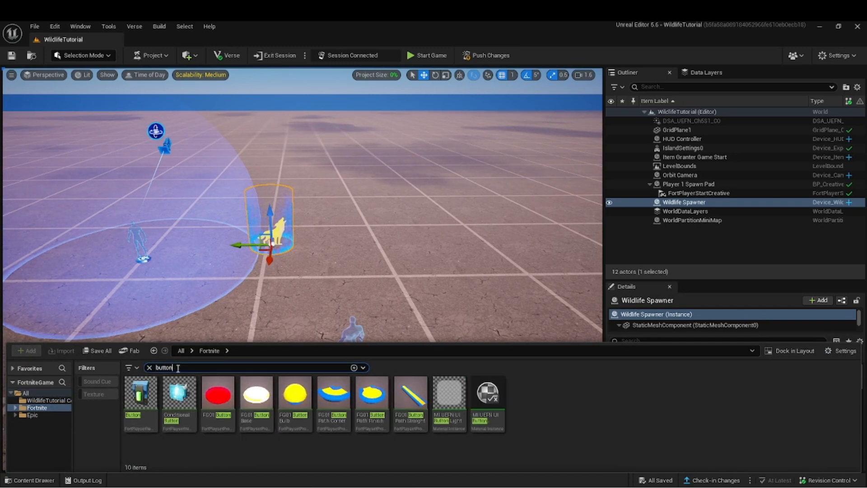
{"action": "left_click_drag", "start_coordinate": [216, 315], "coordinate": [349, 318]}
Move the Button beside the Wildlife Spawner, just above the ground at about X -827, Z 98, and save the level
{"action": "right_click_drag", "start_coordinate": [343, 257], "coordinate": [339, 297]}
{"action": "left_click_drag", "start_coordinate": [345, 270], "coordinate": [330, 188]}
{"action": "key", "text": "e"}
{"action": "left_click_drag", "start_coordinate": [291, 228], "coordinate": [391, 183]}
{"action": "key", "text": "w"}
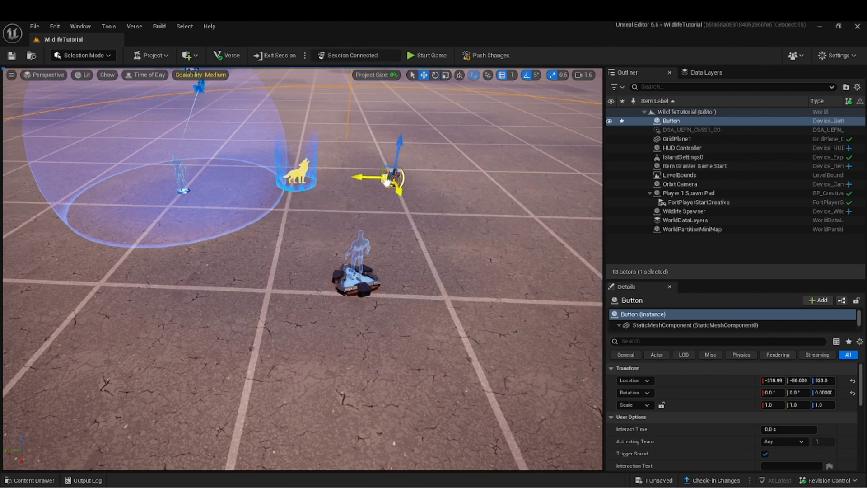
{"action": "right_click_drag", "start_coordinate": [391, 183], "coordinate": [409, 151]}
{"action": "key", "text": "q"}
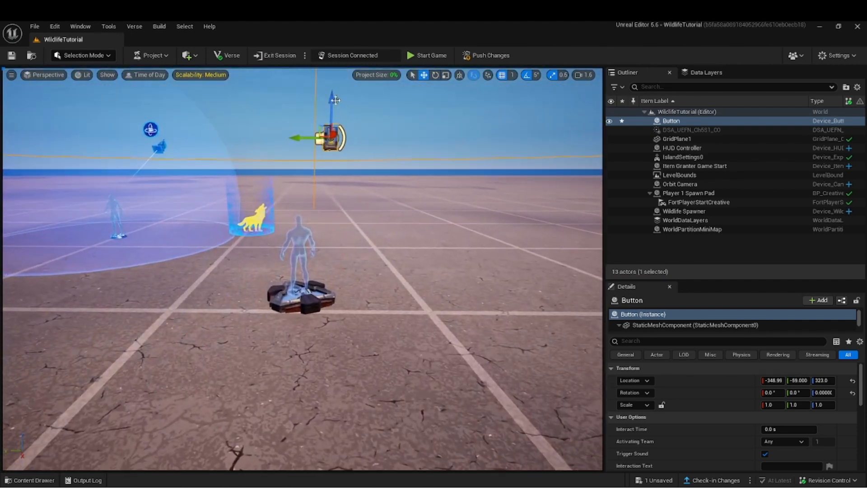
{"action": "key", "text": "e"}
{"action": "right_click_drag", "start_coordinate": [334, 260], "coordinate": [342, 293]}
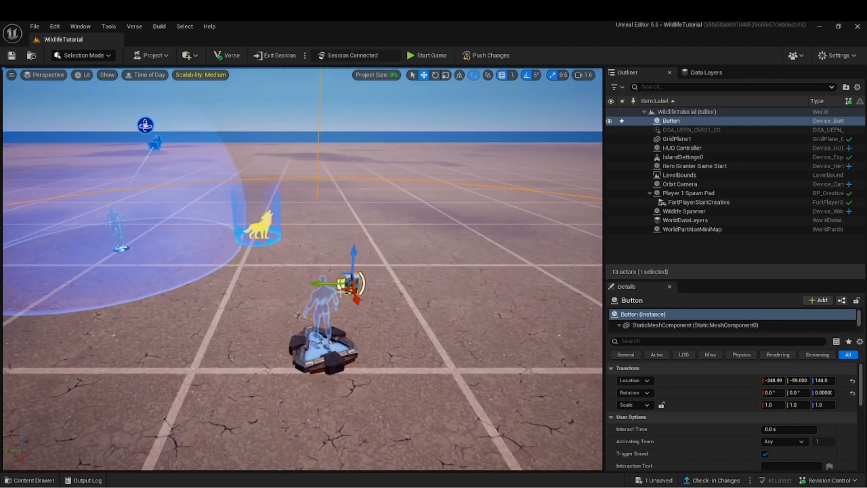
{"action": "right_click_drag", "start_coordinate": [368, 253], "coordinate": [369, 272]}
{"action": "key", "text": "w"}
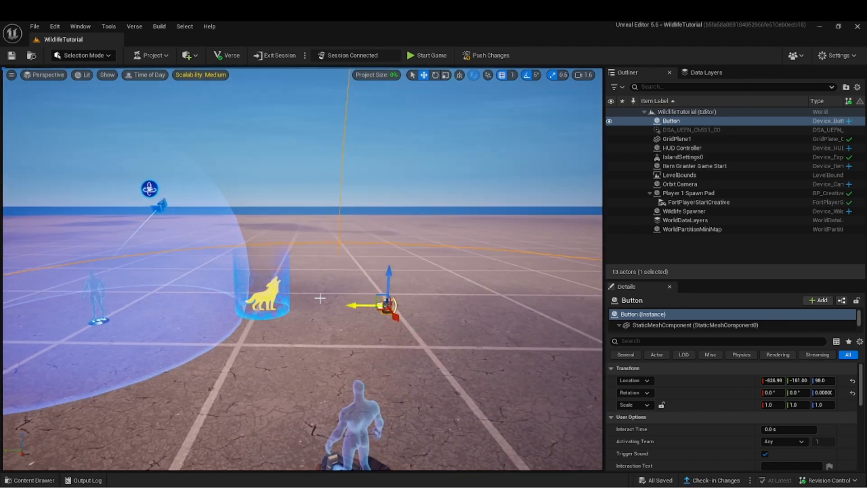
Add an array element to the Ride function of the Wildlife Spawner
{"action": "left_click", "coordinate": [150, 188]}
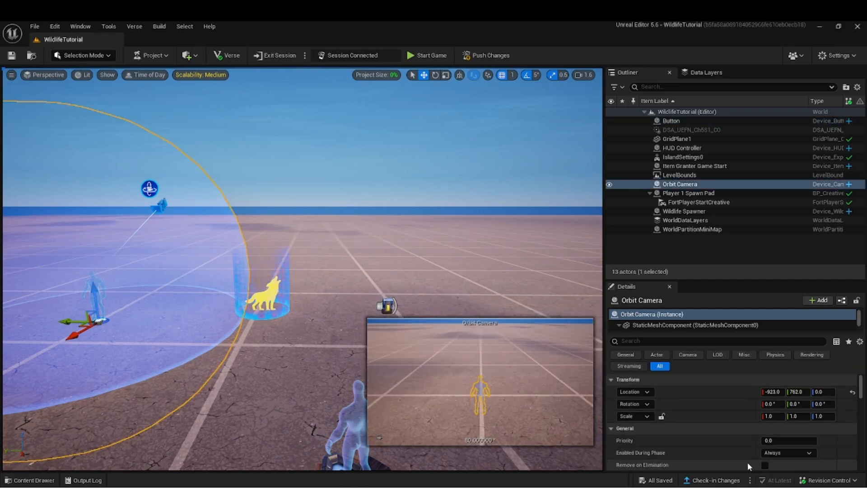
{"action": "scroll", "coordinate": [747, 461], "scroll_direction": "down", "scroll_amount": 3}
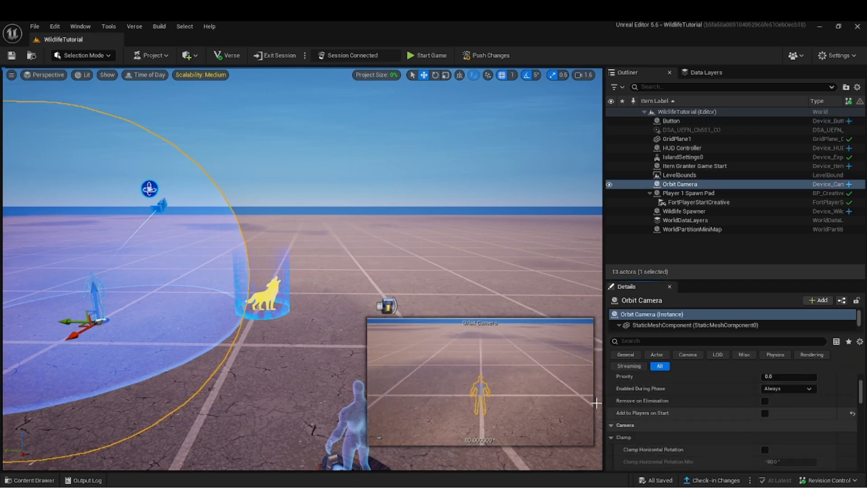
{"action": "left_click", "coordinate": [266, 298]}
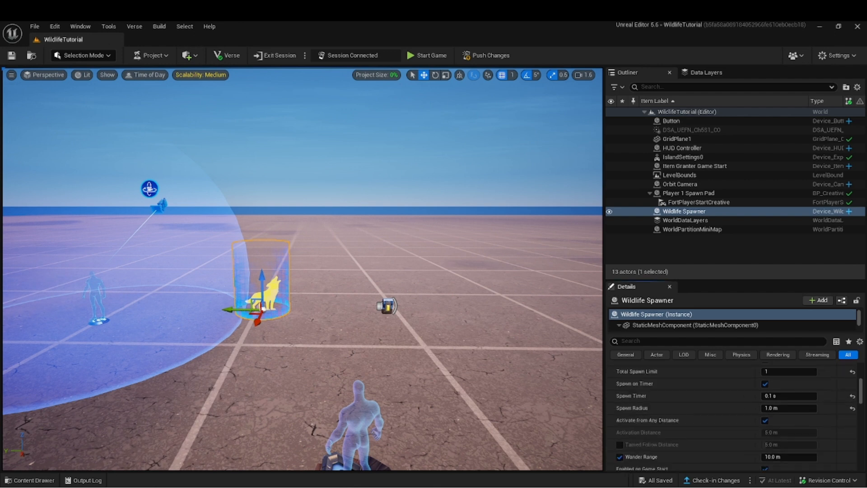
{"action": "scroll", "coordinate": [712, 449], "scroll_direction": "down", "scroll_amount": 10}
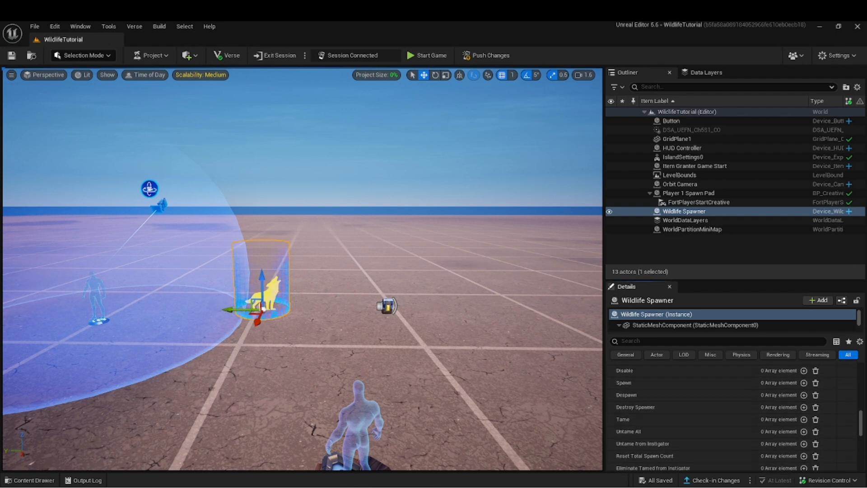
{"action": "scroll", "coordinate": [708, 365], "scroll_direction": "down", "scroll_amount": 3}
{"action": "scroll", "coordinate": [631, 406], "scroll_direction": "down", "scroll_amount": 6}
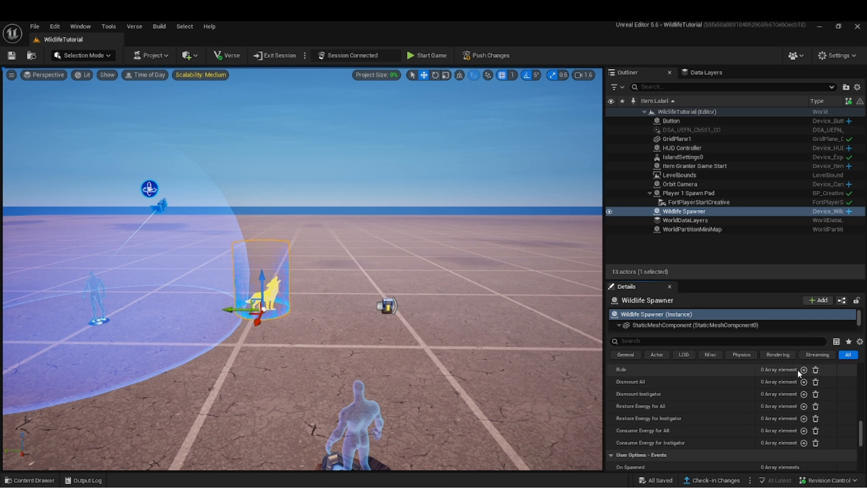
{"action": "left_click", "coordinate": [803, 370]}
Link the Wildlife Spawner's Ride function to the Button's On Interact event and save the level
{"action": "left_click", "coordinate": [673, 382]}
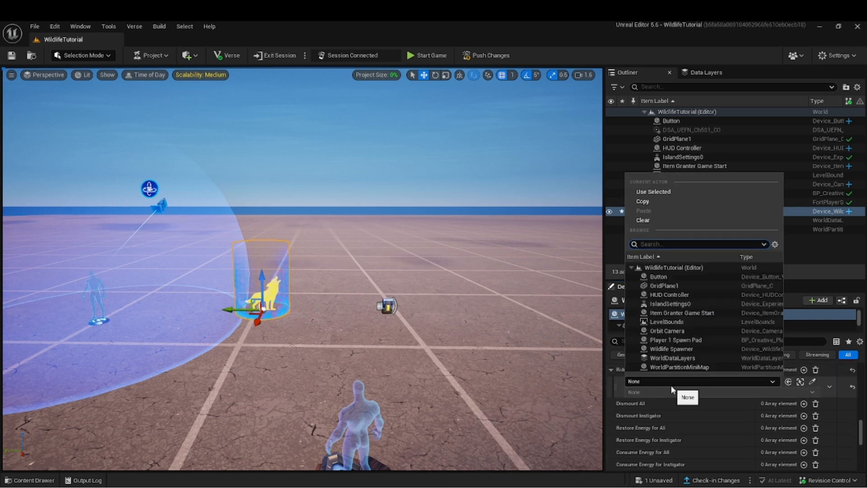
{"action": "type", "text": "spawn"}
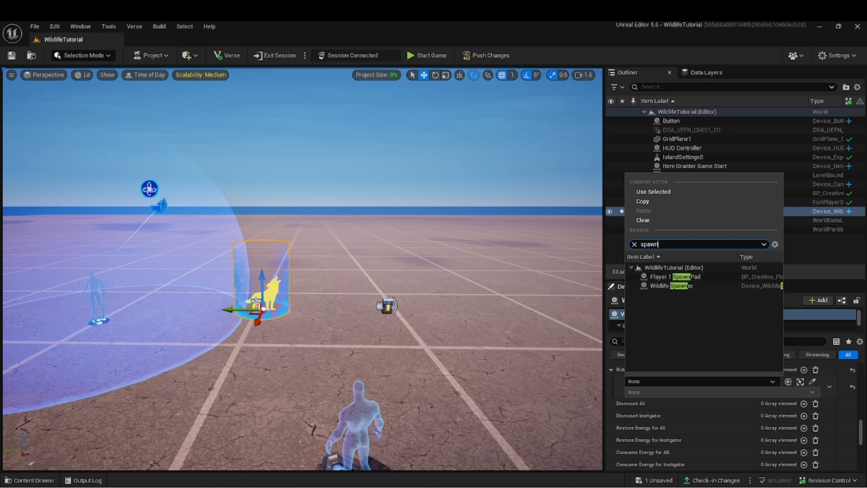
{"action": "double_click", "coordinate": [667, 244]}
{"action": "type", "text": "butt"}
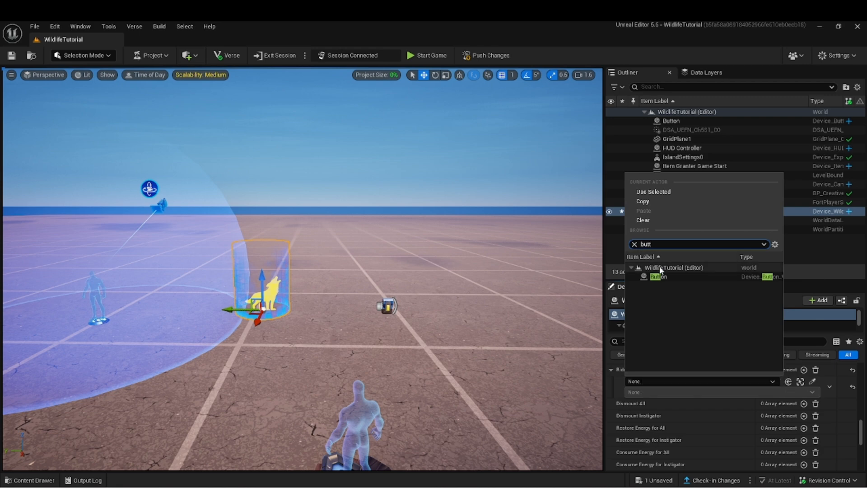
{"action": "left_click", "coordinate": [658, 277]}
{"action": "left_click", "coordinate": [650, 392]}
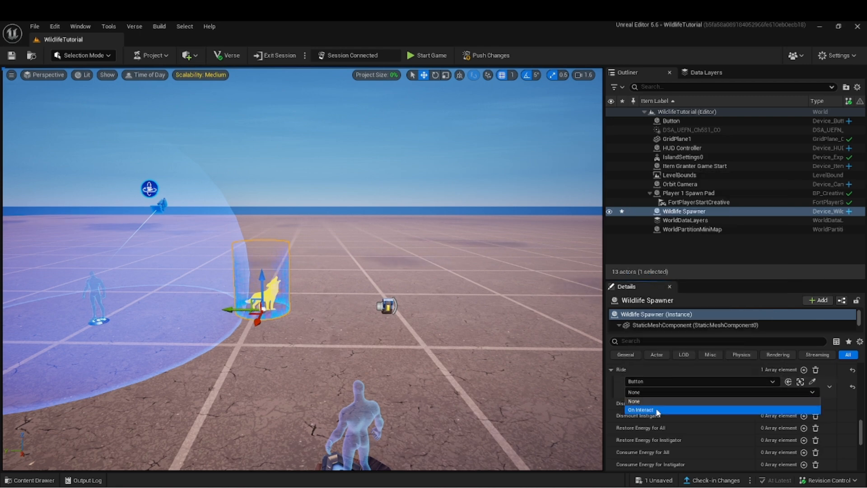
{"action": "left_click", "coordinate": [657, 409]}
{"action": "right_click_drag", "start_coordinate": [449, 369], "coordinate": [449, 384]}
{"action": "key", "text": "ctrl+s"}
{"action": "key", "text": "d"}
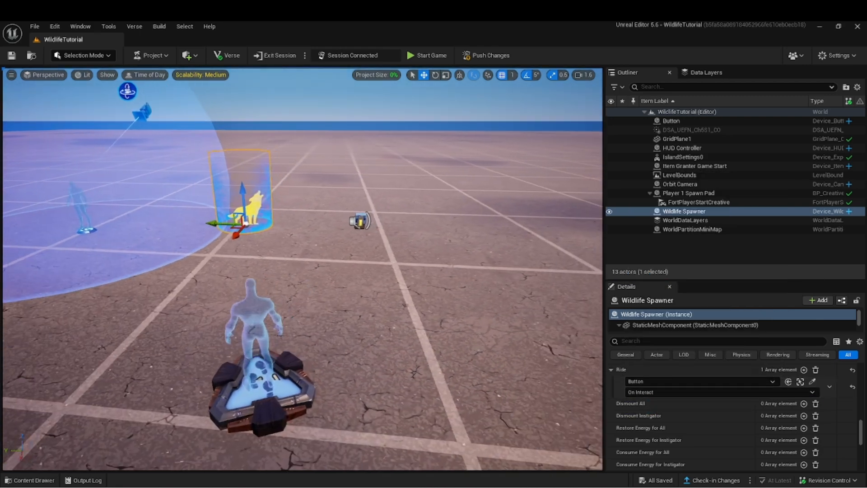
Add an array element to the Add to Player function of the Orbit Camera
{"action": "right_click_drag", "start_coordinate": [638, 364], "coordinate": [637, 367]}
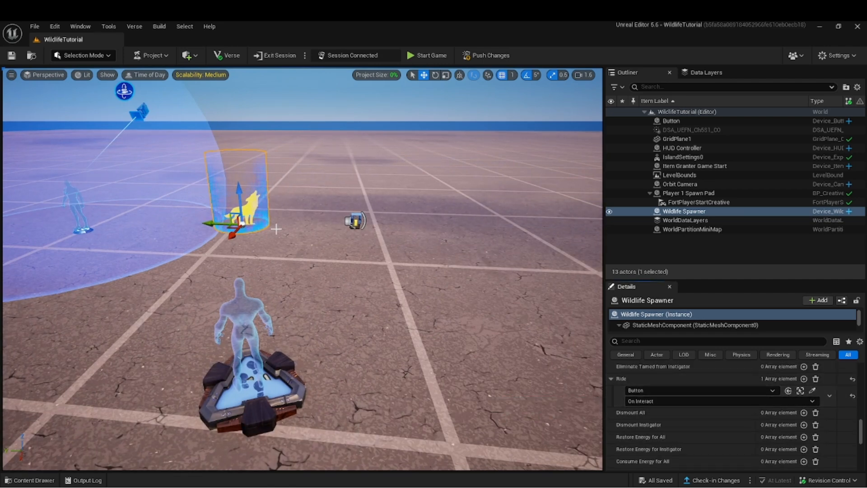
{"action": "right_click_drag", "start_coordinate": [276, 229], "coordinate": [268, 222]}
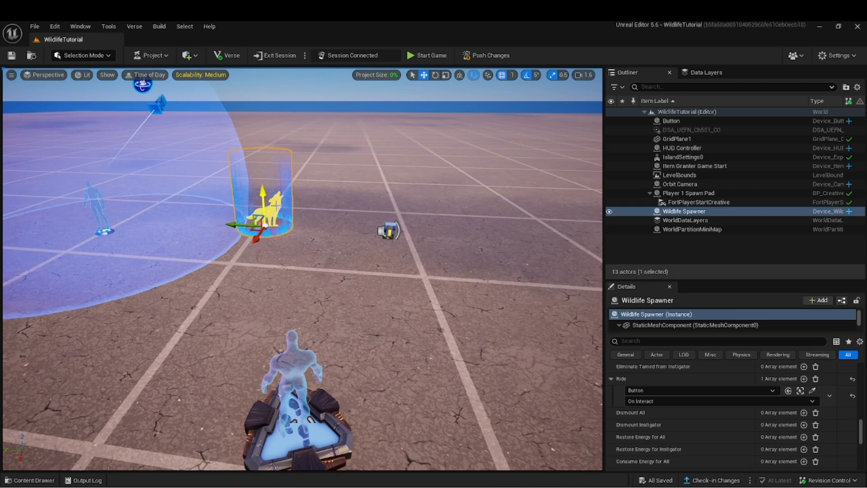
{"action": "left_click", "coordinate": [155, 102]}
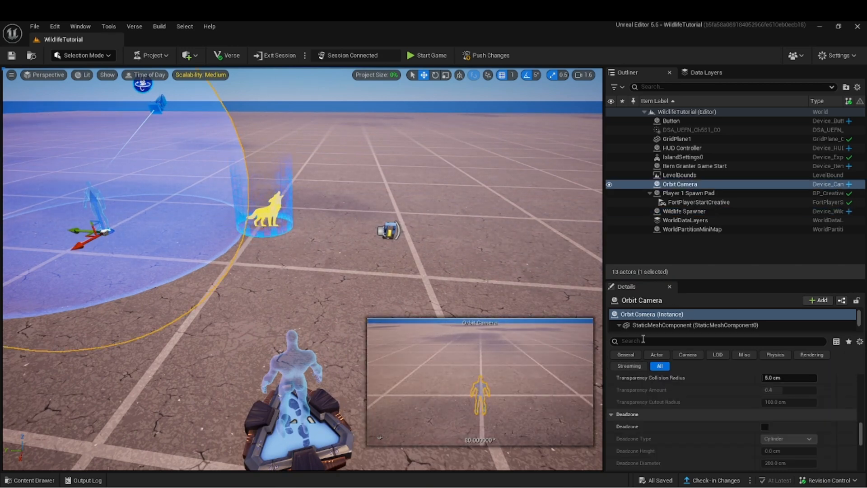
{"action": "scroll", "coordinate": [718, 414], "scroll_direction": "down", "scroll_amount": 6}
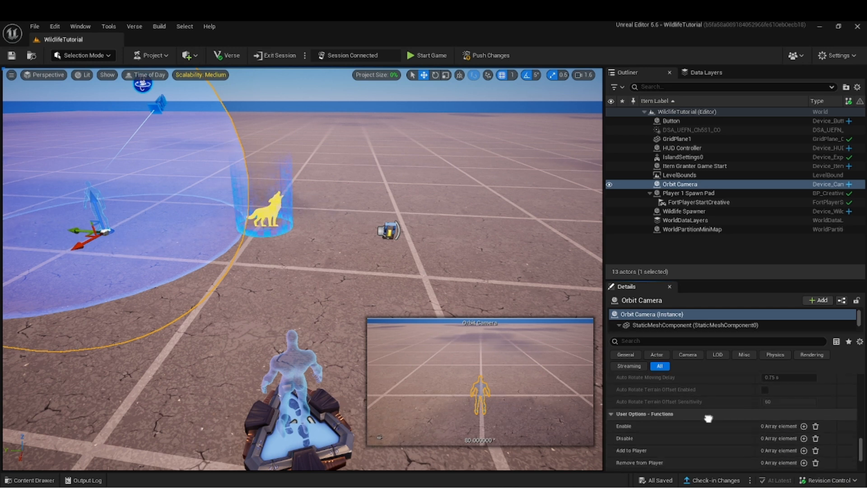
{"action": "scroll", "coordinate": [709, 418], "scroll_direction": "down", "scroll_amount": 2}
{"action": "scroll", "coordinate": [807, 406], "scroll_direction": "down", "scroll_amount": 3}
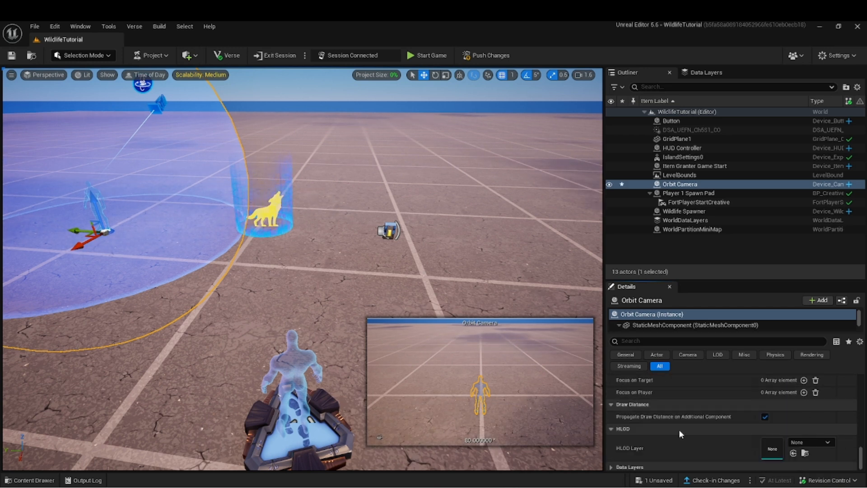
{"action": "scroll", "coordinate": [679, 429], "scroll_direction": "up", "scroll_amount": 4}
Link the Orbit Camera's Add to Player function to the Button's On Interact event and save the level
{"action": "left_click", "coordinate": [643, 427]}
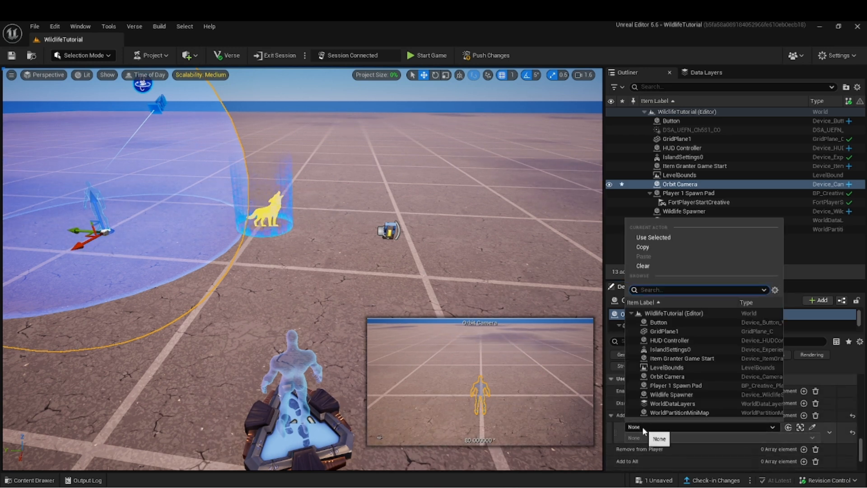
{"action": "type", "text": "butt"}
{"action": "left_click", "coordinate": [661, 322]}
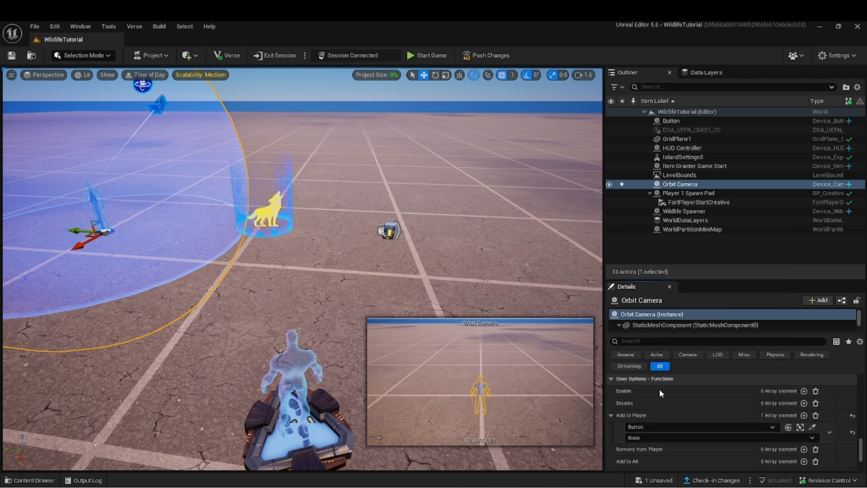
{"action": "left_click", "coordinate": [638, 436]}
{"action": "left_click", "coordinate": [660, 454]}
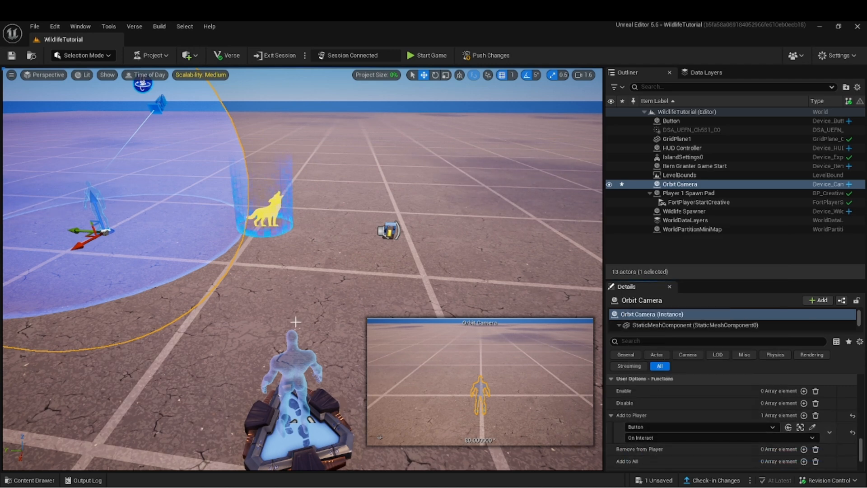
{"action": "right_click_drag", "start_coordinate": [296, 322], "coordinate": [307, 320]}
{"action": "key", "text": "a"}
{"action": "key", "text": "s"}
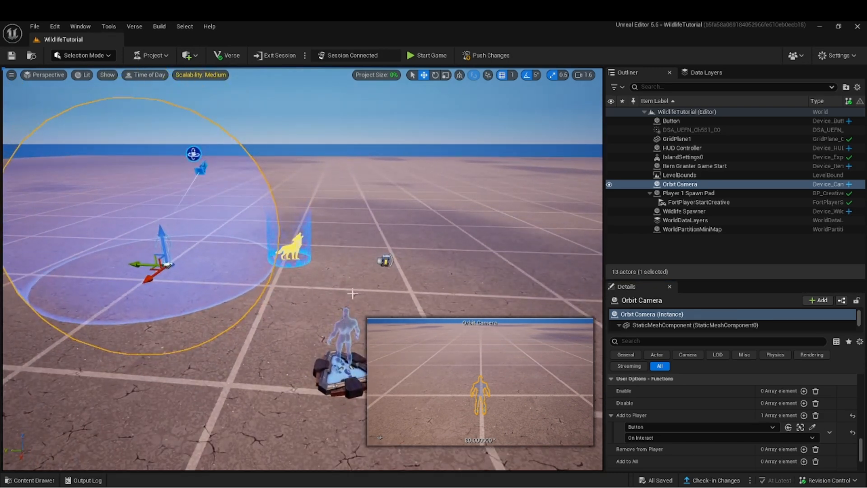
Check which devices and functions are linked to the Button's On Interact event
{"action": "key", "text": "w"}
{"action": "key", "text": "a"}
{"action": "right_click_drag", "start_coordinate": [330, 262], "coordinate": [330, 265]}
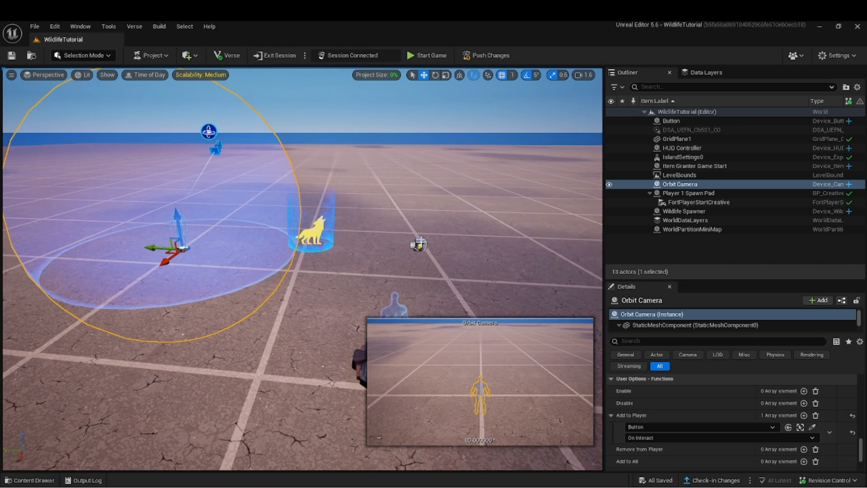
{"action": "left_click", "coordinate": [419, 244]}
{"action": "scroll", "coordinate": [749, 446], "scroll_direction": "down", "scroll_amount": 5}
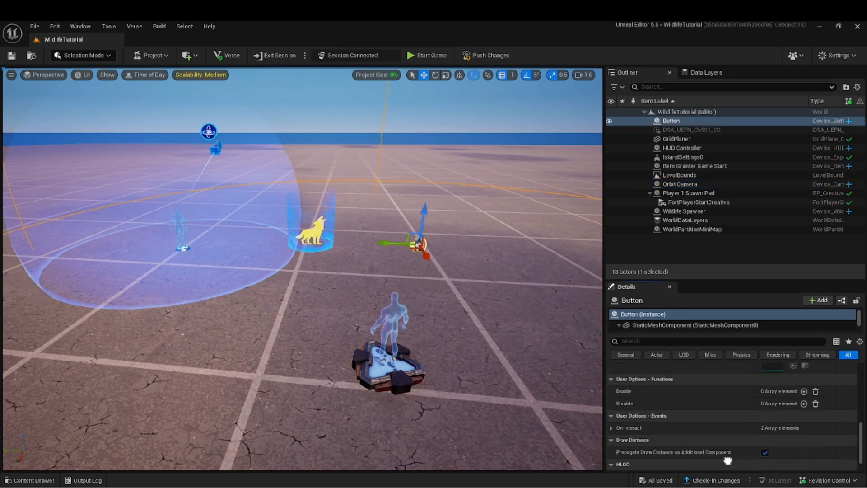
{"action": "left_click", "coordinate": [612, 428]}
{"action": "scroll", "coordinate": [683, 427], "scroll_direction": "down", "scroll_amount": 1}
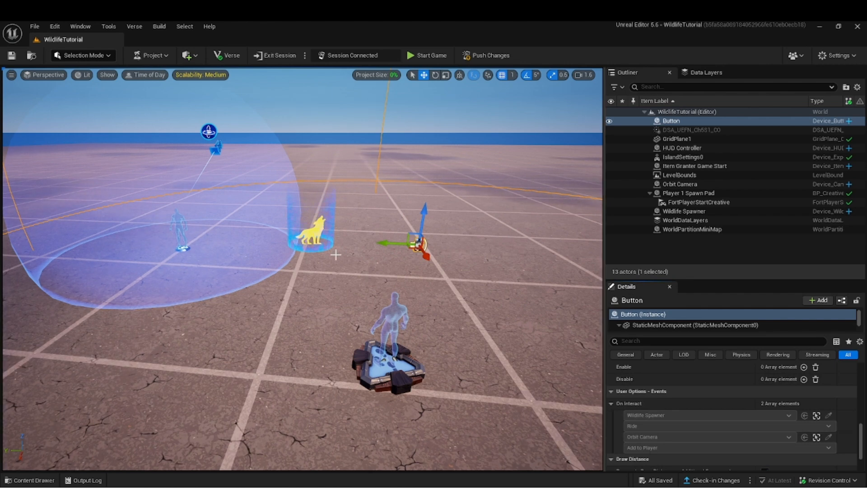
Push the changes to the session and, in the running game, walk the character to the Button and interact with it
{"action": "right_click_drag", "start_coordinate": [342, 242], "coordinate": [352, 230]}
{"action": "key", "text": "q"}
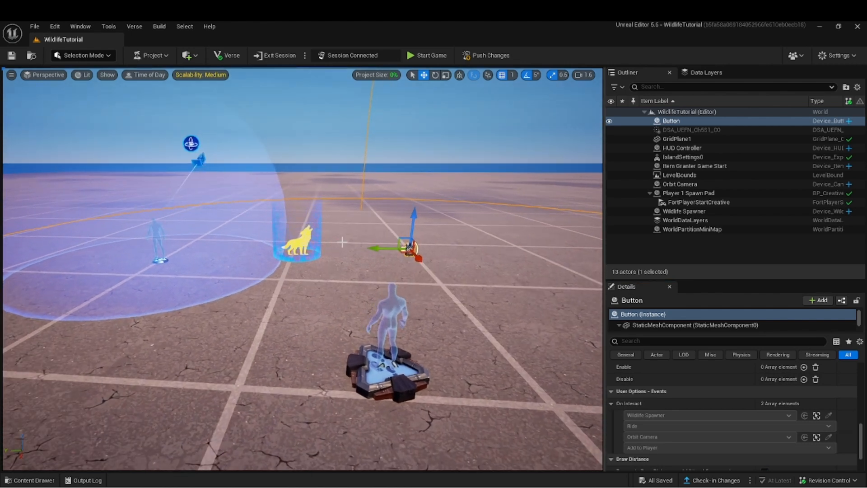
{"action": "left_click", "coordinate": [488, 56]}
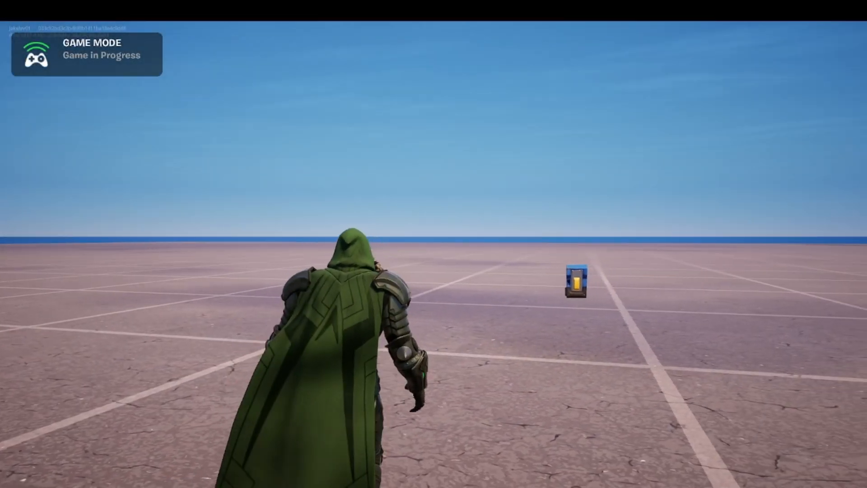
{"action": "key", "text": "a"}
{"action": "key", "text": "w"}
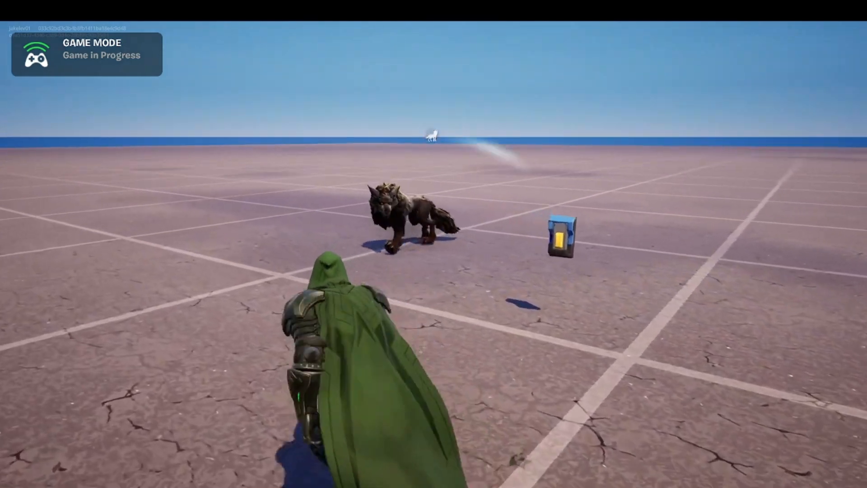
{"action": "key", "text": "e"}
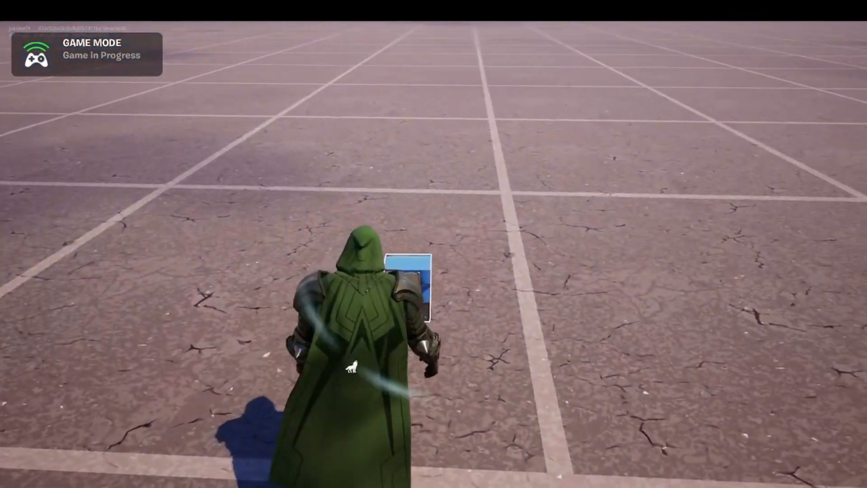
Playtest the wildlife by running it around the island in several directions and jumping
{"action": "key", "text": "a"}
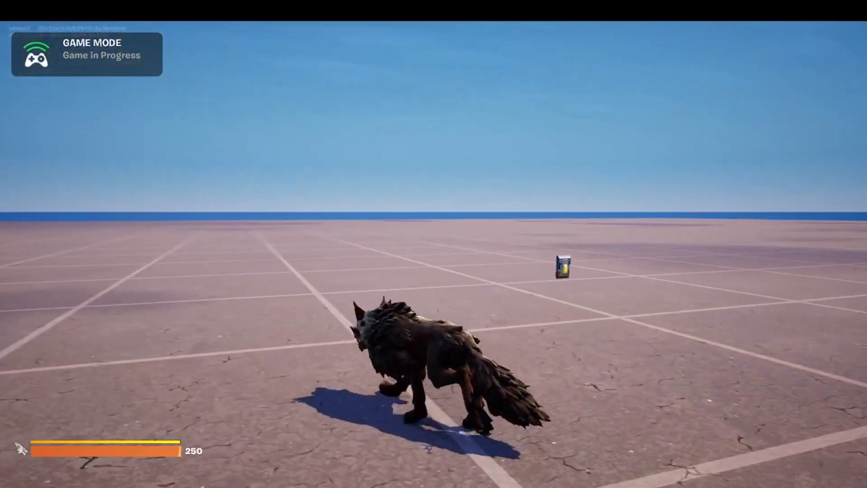
{"action": "key", "text": "w"}
{"action": "key", "text": "d"}
{"action": "key", "text": "w"}
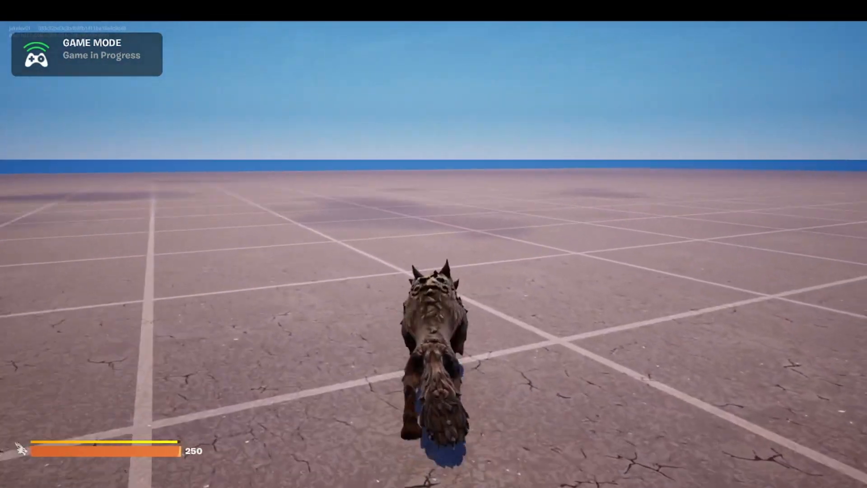
{"action": "key", "text": "space"}
{"action": "key", "text": "w"}
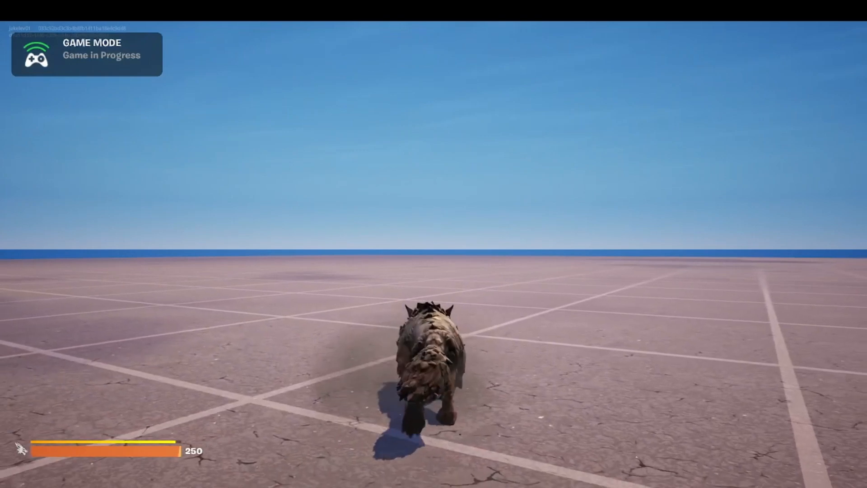
{"action": "key", "text": "d"}
{"action": "key", "text": "w"}
{"action": "key", "text": "a"}
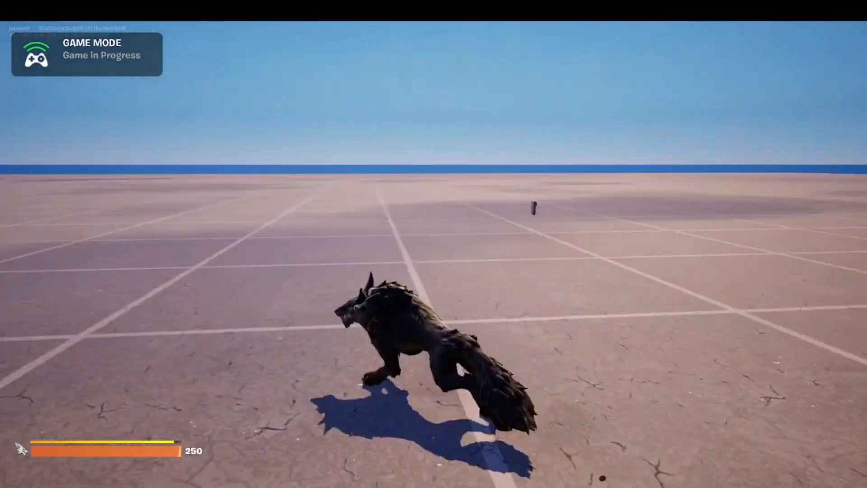
{"action": "key", "text": "w"}
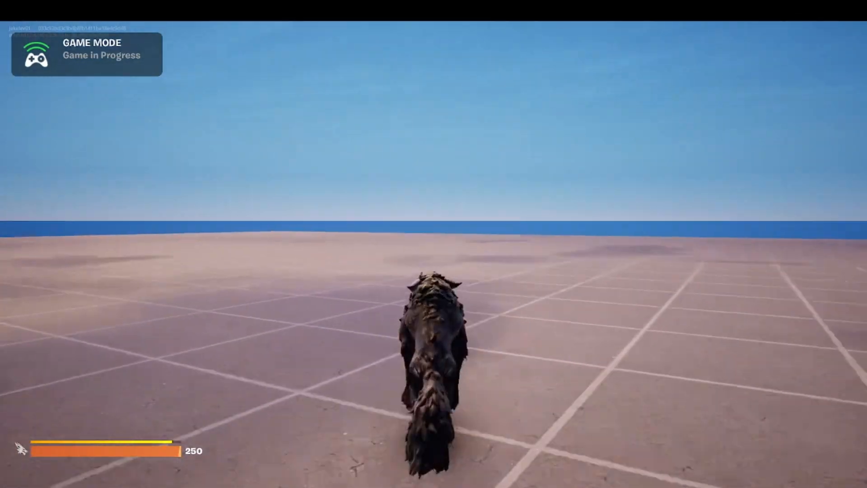
Run and jump with the wildlife back toward the Button and dismount from it
{"action": "key", "text": "space"}
{"action": "key", "text": "d"}
{"action": "key", "text": "a"}
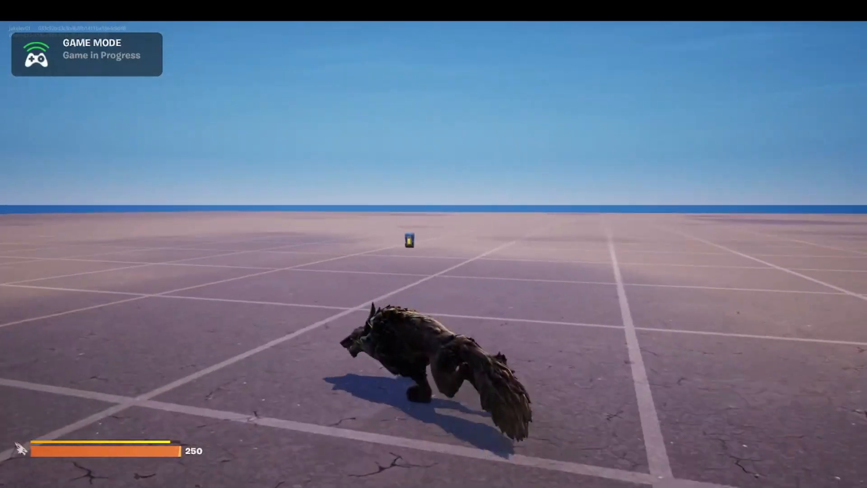
{"action": "key", "text": "w"}
{"action": "key", "text": "e"}
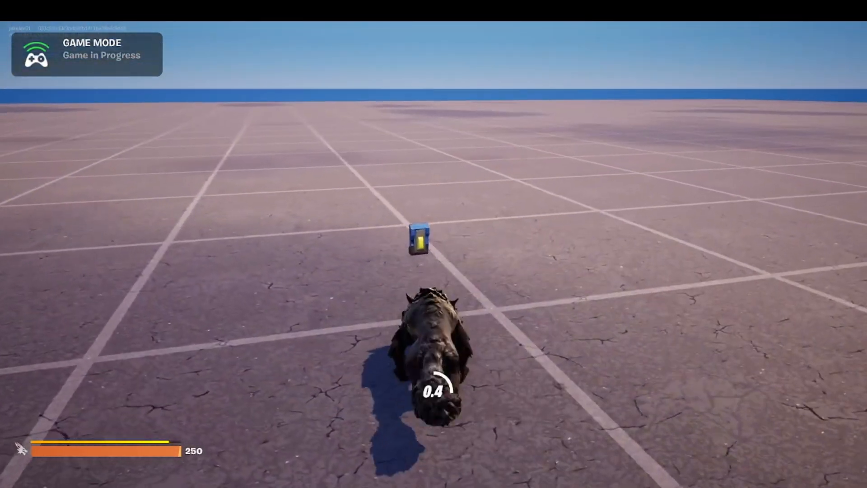
Move around beside the Button after dismounting to check how the camera and the wildlife behave
{"action": "key", "text": "a"}
{"action": "key", "text": "w"}
{"action": "key", "text": "w"}
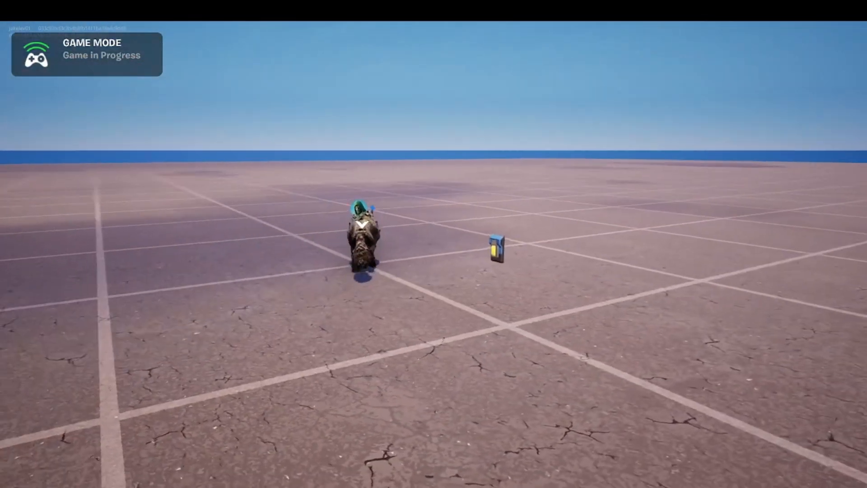
{"action": "key", "text": "a"}
{"action": "key", "text": "a"}
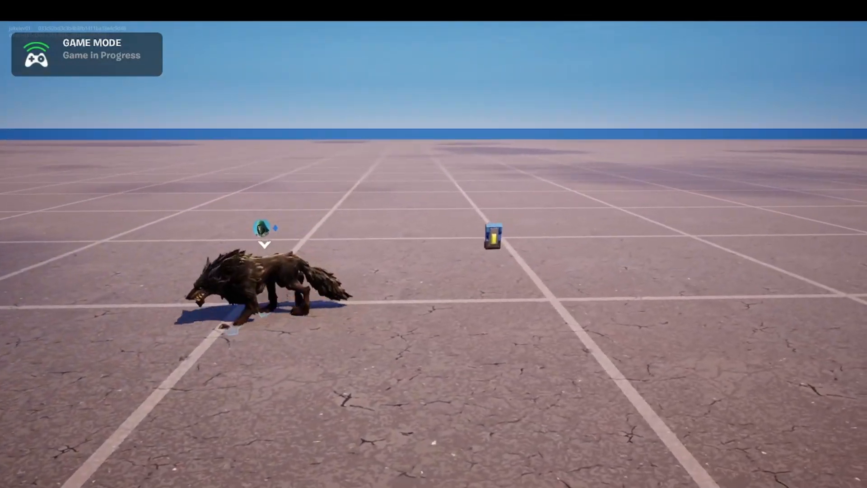
{"action": "key", "text": "Escape"}
{"action": "left_click", "coordinate": [671, 267]}
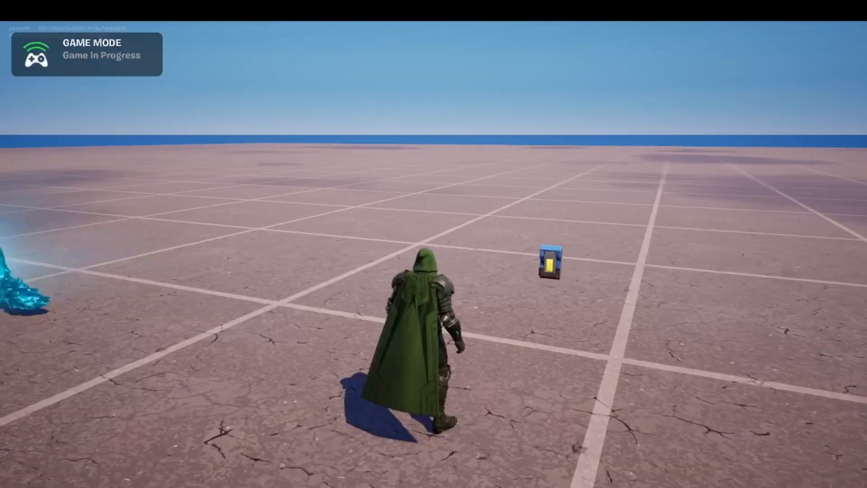
Switch back to the Unreal Editor and look through the Wildlife Spawner's functions and events for one covering dismounting
{"action": "key", "text": "super"}
{"action": "left_click", "coordinate": [546, 487]}
{"action": "right_click_drag", "start_coordinate": [407, 294], "coordinate": [388, 302]}
{"action": "left_click", "coordinate": [344, 249]}
{"action": "scroll", "coordinate": [749, 465], "scroll_direction": "down", "scroll_amount": 10}
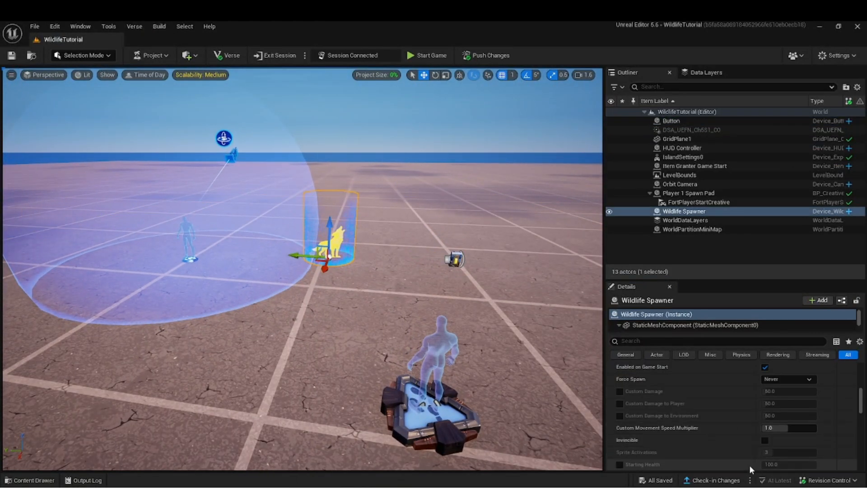
{"action": "scroll", "coordinate": [744, 386], "scroll_direction": "down", "scroll_amount": 10}
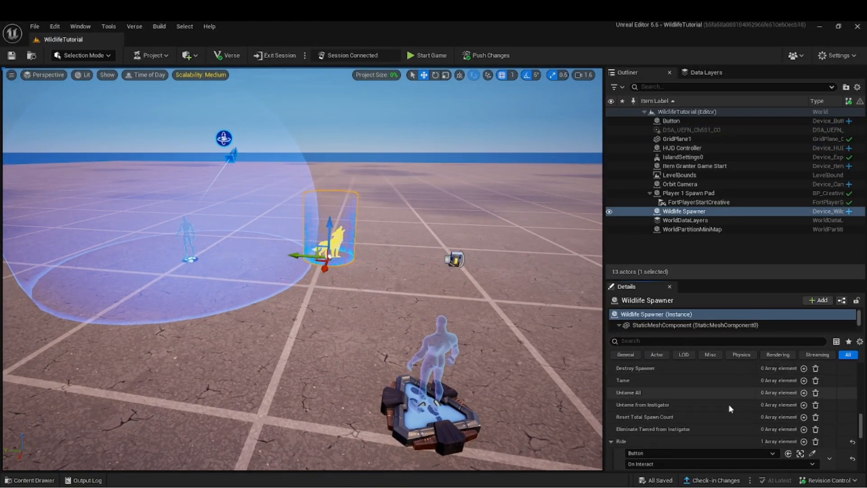
{"action": "scroll", "coordinate": [704, 422], "scroll_direction": "down", "scroll_amount": 10}
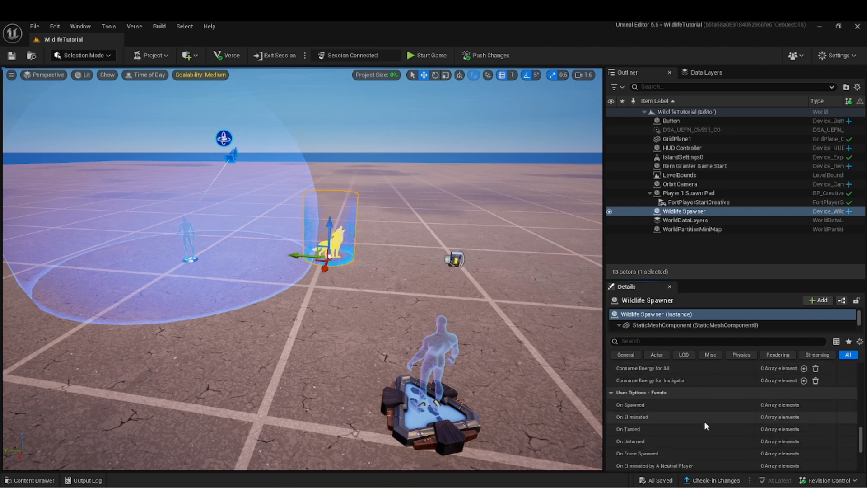
{"action": "scroll", "coordinate": [701, 378], "scroll_direction": "down", "scroll_amount": 5}
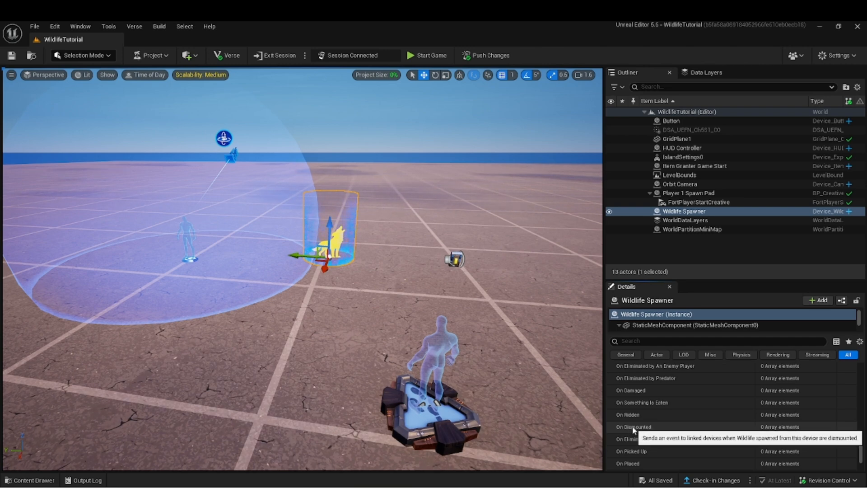
{"action": "scroll", "coordinate": [634, 430], "scroll_direction": "up", "scroll_amount": 2}
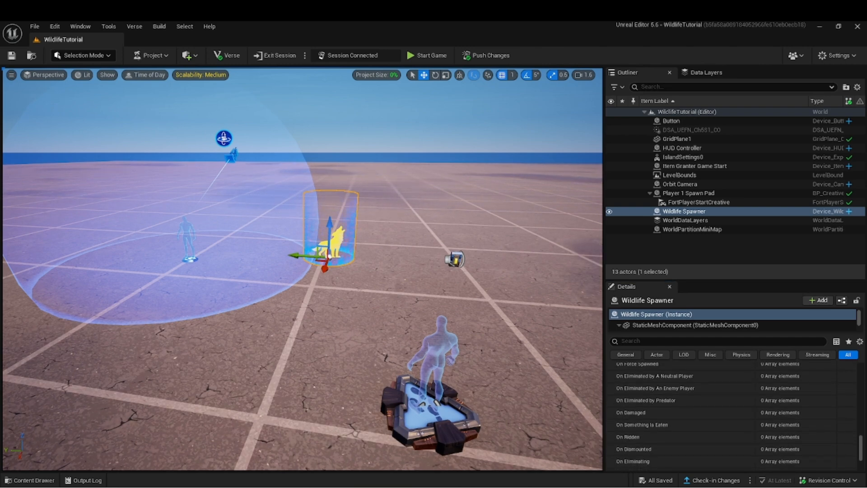
Link the Orbit Camera's Remove from Player function to the Wildlife Spawner's On Dismounted event and save the level
{"action": "left_click", "coordinate": [188, 244]}
{"action": "scroll", "coordinate": [737, 445], "scroll_direction": "down", "scroll_amount": 8}
{"action": "scroll", "coordinate": [732, 392], "scroll_direction": "up", "scroll_amount": 3}
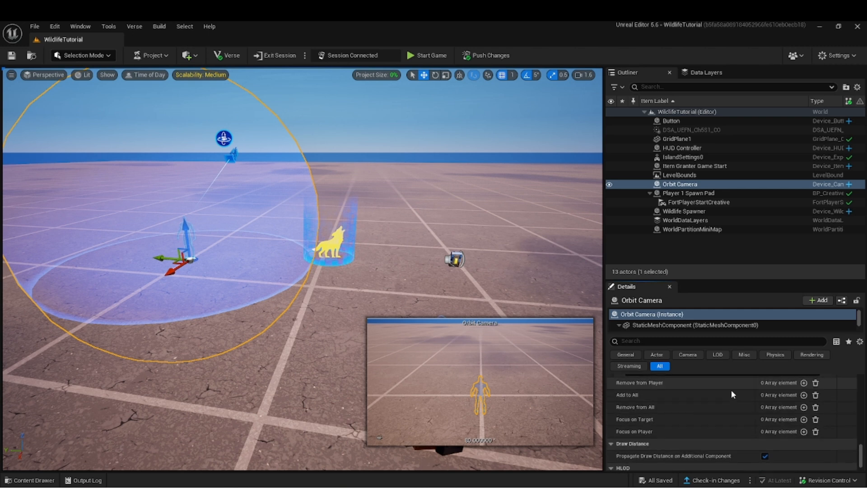
{"action": "scroll", "coordinate": [786, 397], "scroll_direction": "up", "scroll_amount": 1}
{"action": "left_click", "coordinate": [804, 397]}
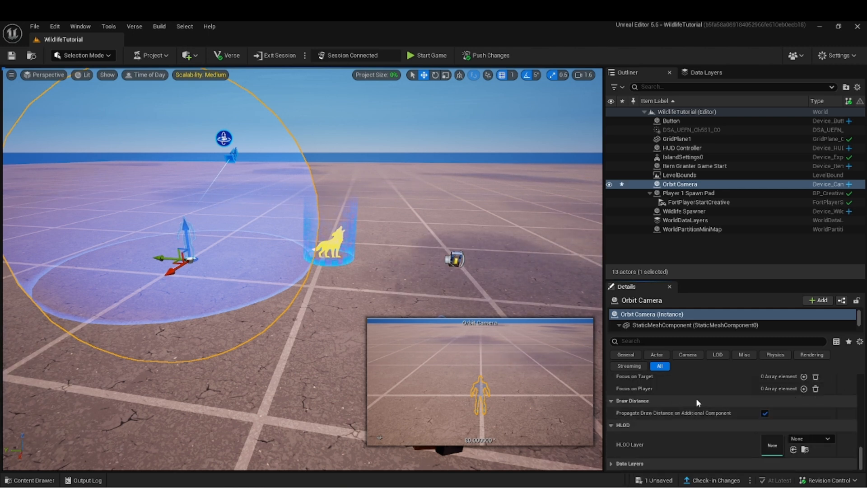
{"action": "left_click", "coordinate": [650, 414]}
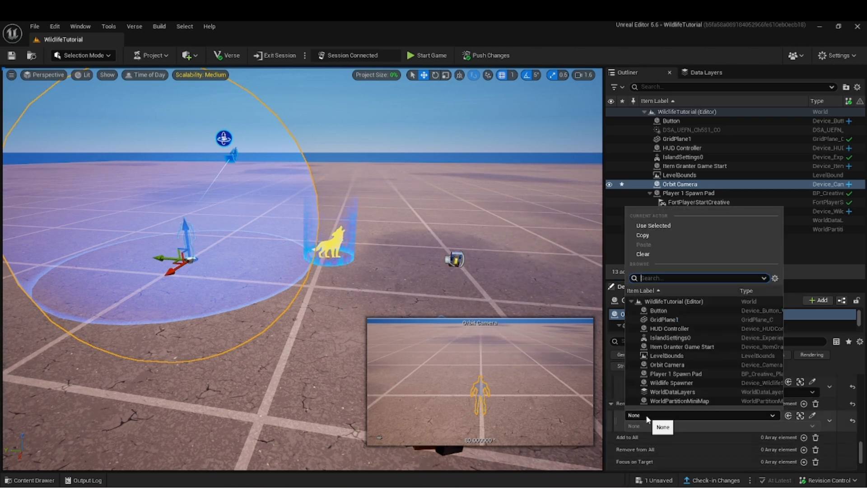
{"action": "type", "text": "wild"}
{"action": "left_click", "coordinate": [684, 311]}
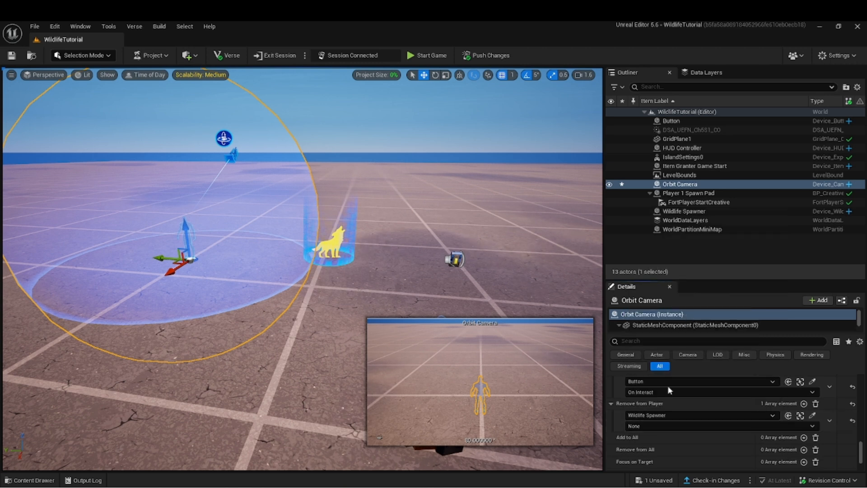
{"action": "left_click", "coordinate": [649, 426]}
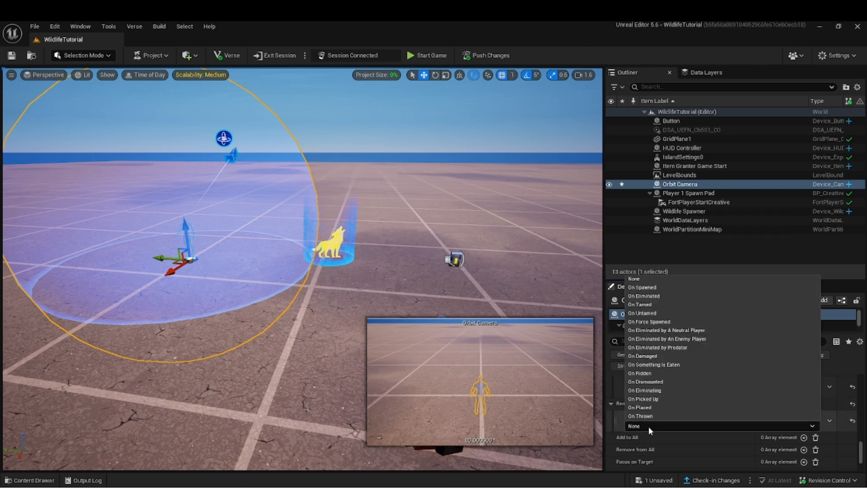
{"action": "left_click", "coordinate": [668, 382]}
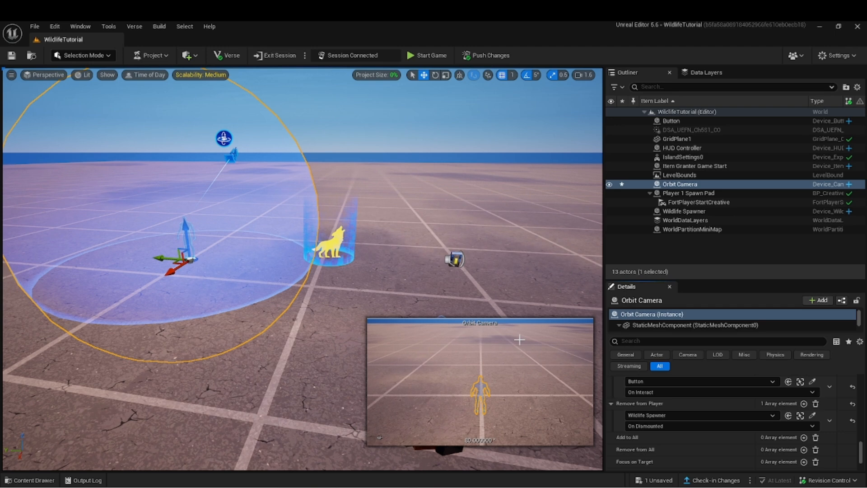
{"action": "mouse_move", "coordinate": [383, 330]}
{"action": "right_mouse_down"}
{"action": "mouse_move", "coordinate": [421, 330]}
{"action": "mouse_move", "coordinate": [393, 330]}
{"action": "right_mouse_up"}
{"action": "key", "text": "ctrl+s"}
{"action": "right_click_drag", "start_coordinate": [287, 258], "coordinate": [279, 259]}
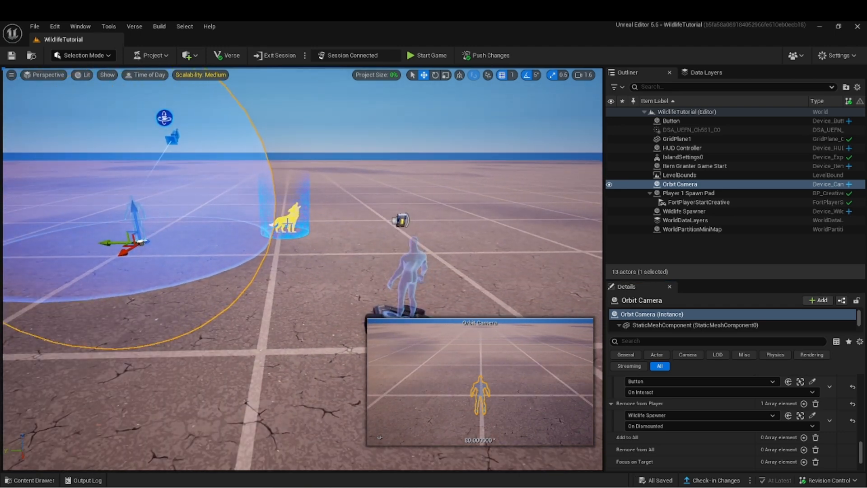
Add a second Add to Player entry on the Orbit Camera linked to the Wildlife Spawner's On Ridden event, and save
{"action": "right_click_drag", "start_coordinate": [445, 277], "coordinate": [465, 284]}
{"action": "mouse_move", "coordinate": [358, 247]}
{"action": "right_mouse_down"}
{"action": "mouse_move", "coordinate": [348, 248]}
{"action": "mouse_move", "coordinate": [358, 248]}
{"action": "right_mouse_up"}
{"action": "key", "text": "d"}
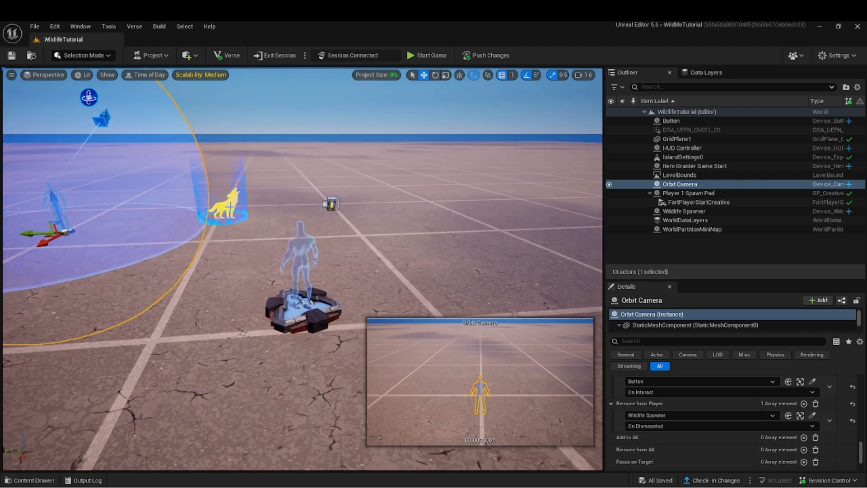
{"action": "scroll", "coordinate": [677, 405], "scroll_direction": "up", "scroll_amount": 2}
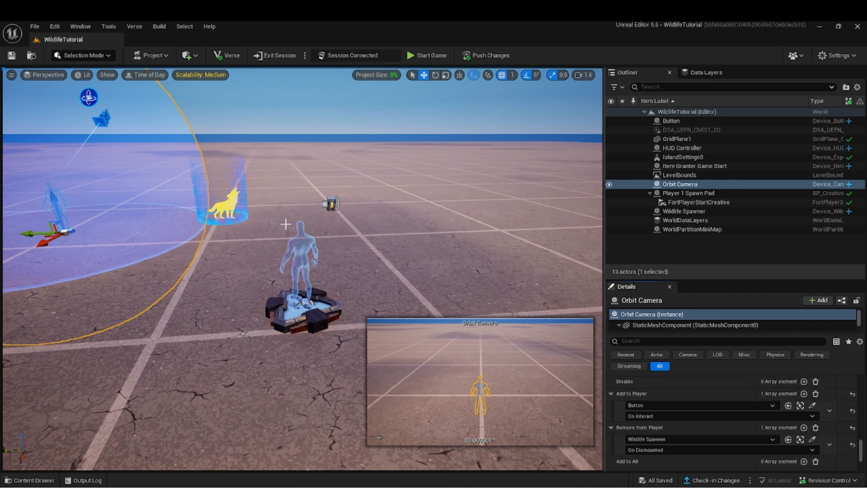
{"action": "left_click", "coordinate": [805, 394]}
{"action": "left_click", "coordinate": [656, 427]}
{"action": "type", "text": "wi"}
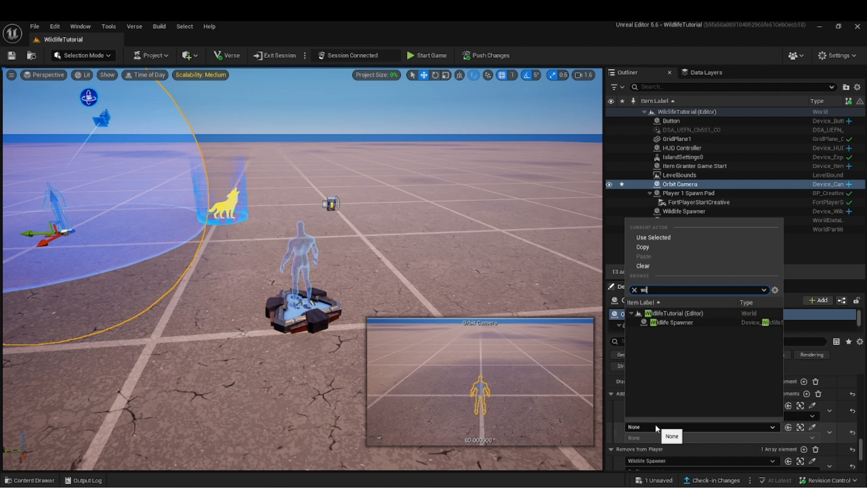
{"action": "type", "text": "ld"}
{"action": "left_click", "coordinate": [673, 322]}
{"action": "left_click", "coordinate": [656, 438]}
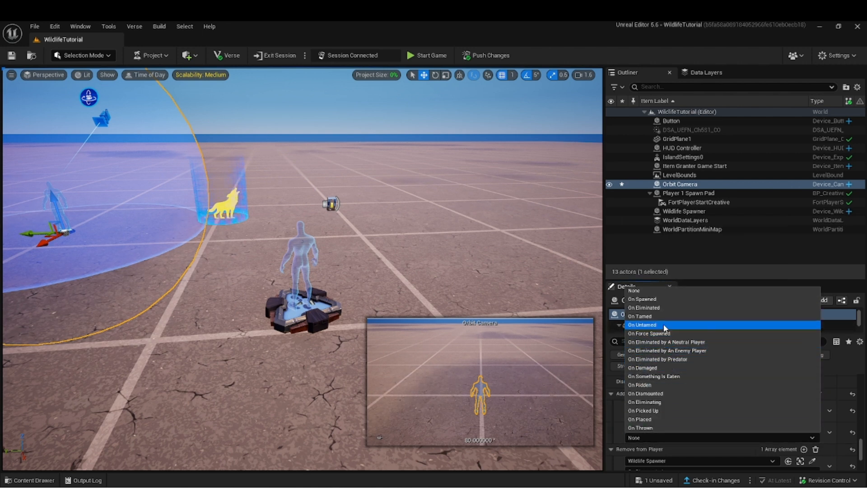
{"action": "left_click", "coordinate": [658, 385]}
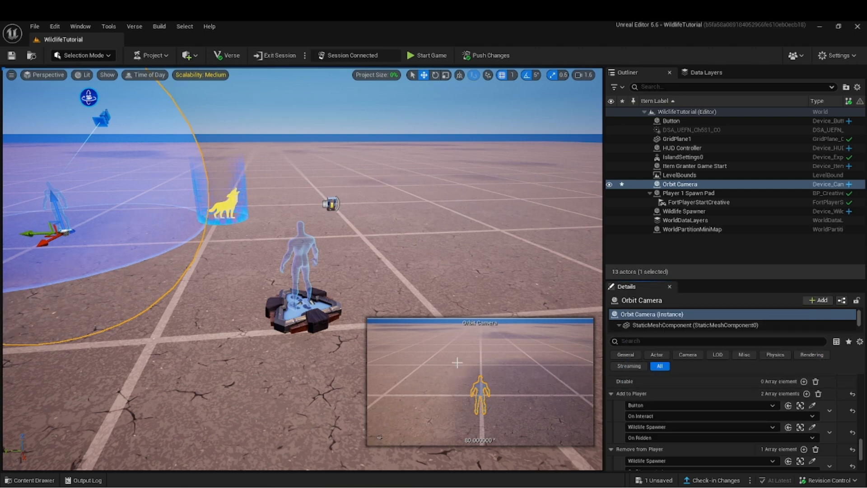
{"action": "middle_click_drag", "start_coordinate": [460, 285], "coordinate": [448, 288]}
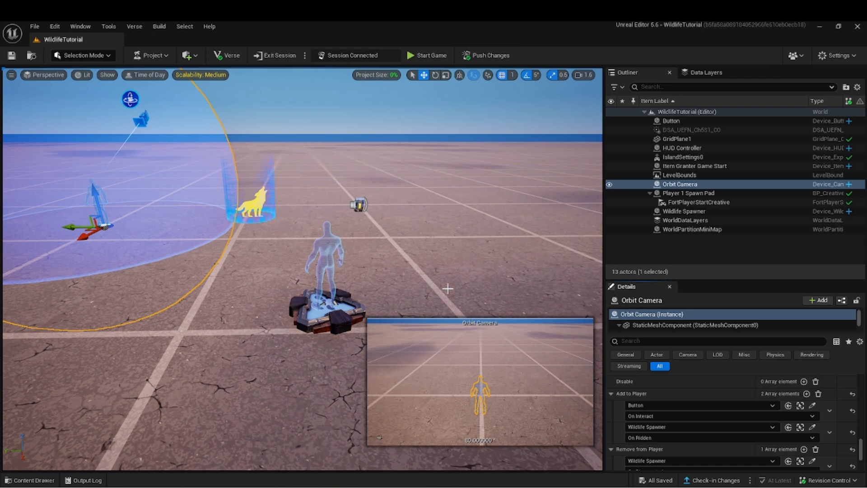
Set the Item Granter Game Start's first item definition to Shockwave Grenade and save the level
{"action": "scroll", "coordinate": [307, 255], "scroll_direction": "up", "scroll_amount": 1}
{"action": "right_click_drag", "start_coordinate": [434, 283], "coordinate": [387, 264]}
{"action": "left_click", "coordinate": [433, 282]}
{"action": "key", "text": "d"}
{"action": "key", "text": "q"}
{"action": "key", "text": "s"}
{"action": "key", "text": "a"}
{"action": "key", "text": "s"}
{"action": "left_click", "coordinate": [326, 369]}
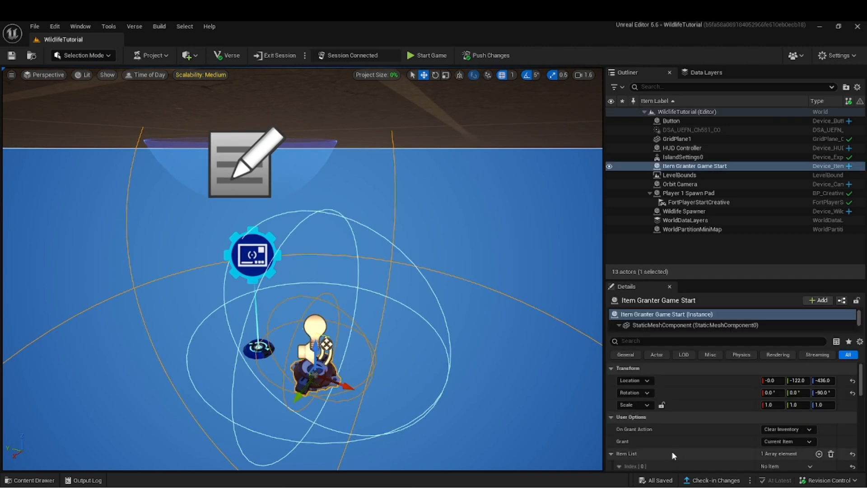
{"action": "scroll", "coordinate": [673, 451], "scroll_direction": "down", "scroll_amount": 3}
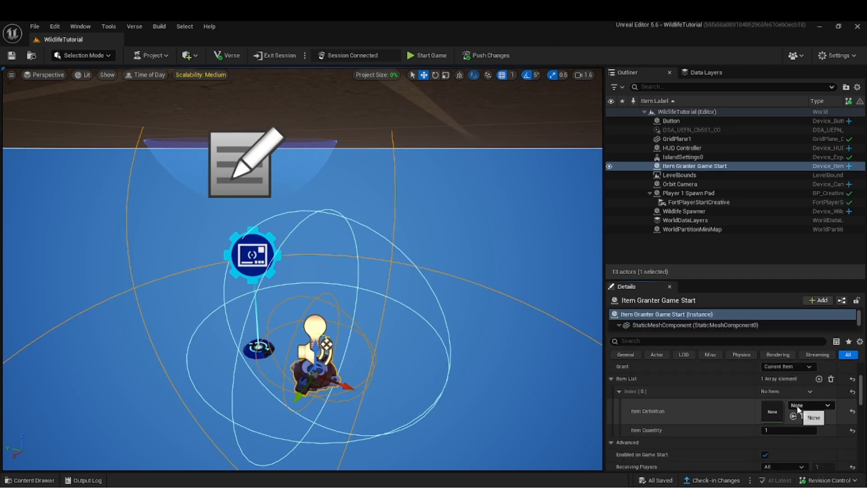
{"action": "left_click", "coordinate": [797, 406]}
{"action": "type", "text": "sho"}
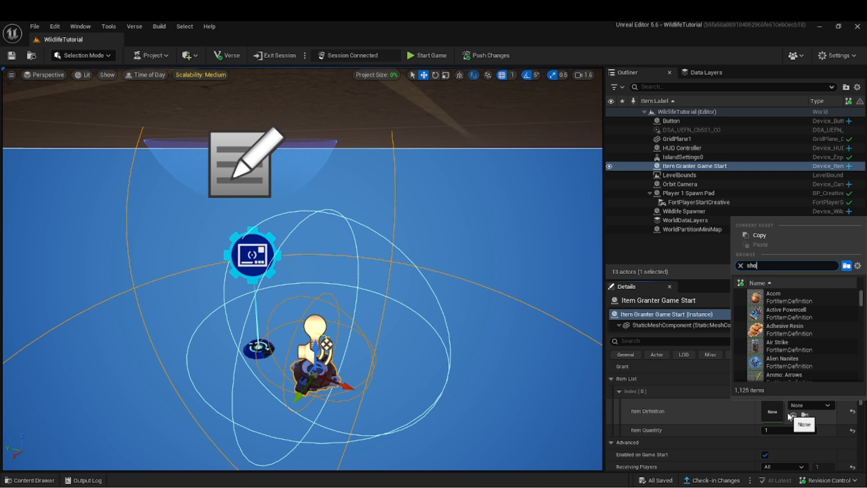
{"action": "type", "text": "ckw"}
{"action": "type", "text": "a"}
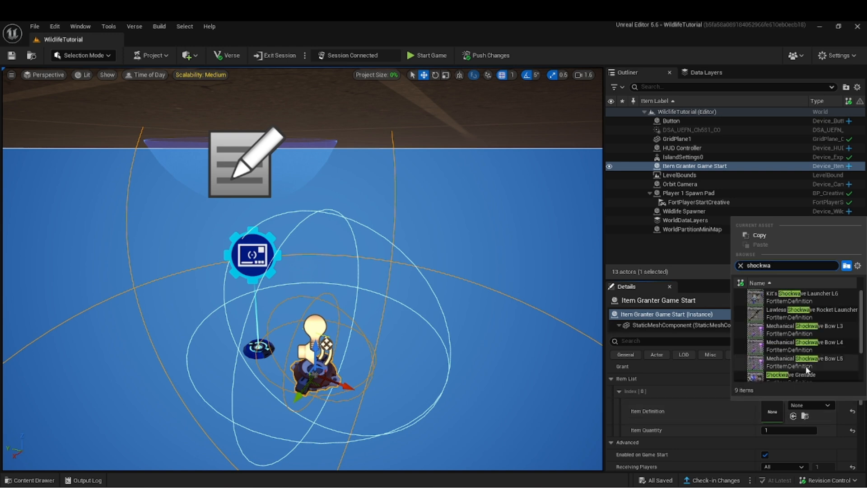
{"action": "scroll", "coordinate": [806, 367], "scroll_direction": "down", "scroll_amount": 2}
{"action": "left_click", "coordinate": [802, 354]}
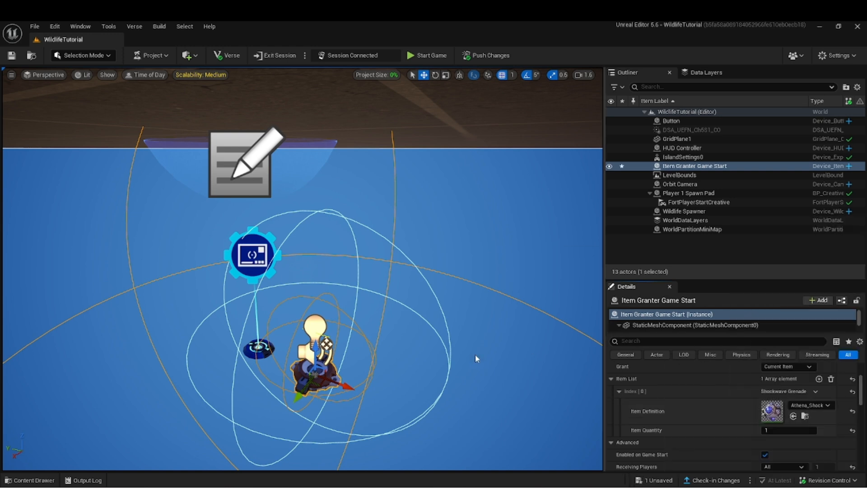
{"action": "right_click_drag", "start_coordinate": [476, 355], "coordinate": [485, 354]}
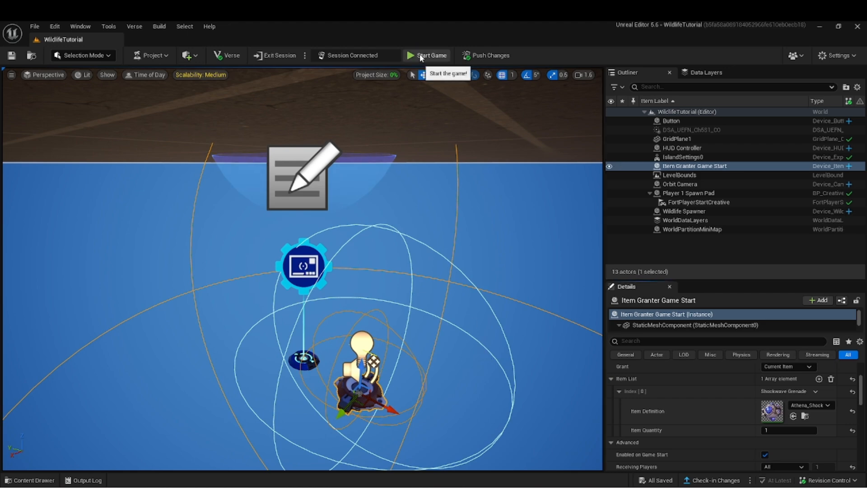
Start the game with the updated devices, walk to the Button and become the wildlife
{"action": "right_click_drag", "start_coordinate": [422, 418], "coordinate": [447, 433]}
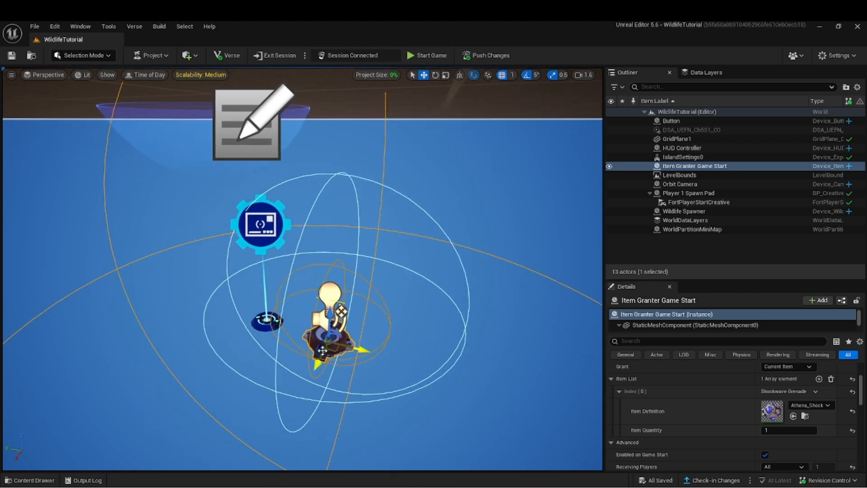
{"action": "right_click_drag", "start_coordinate": [425, 245], "coordinate": [452, 253]}
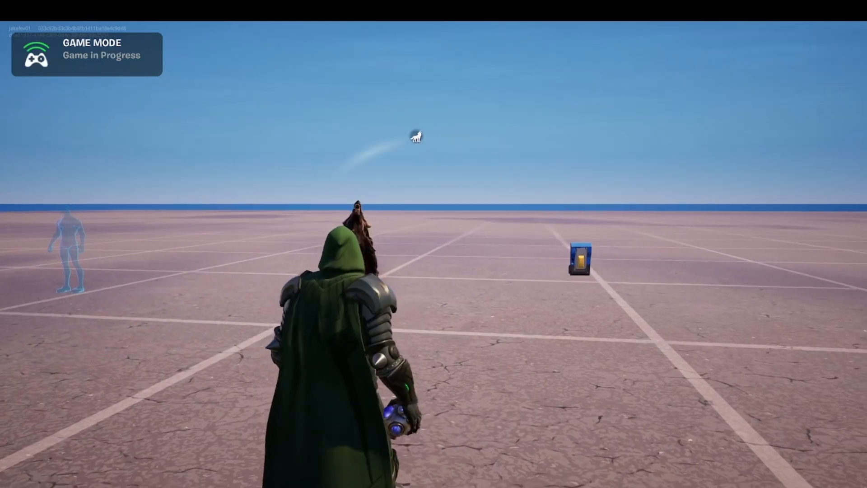
{"action": "key", "text": "w"}
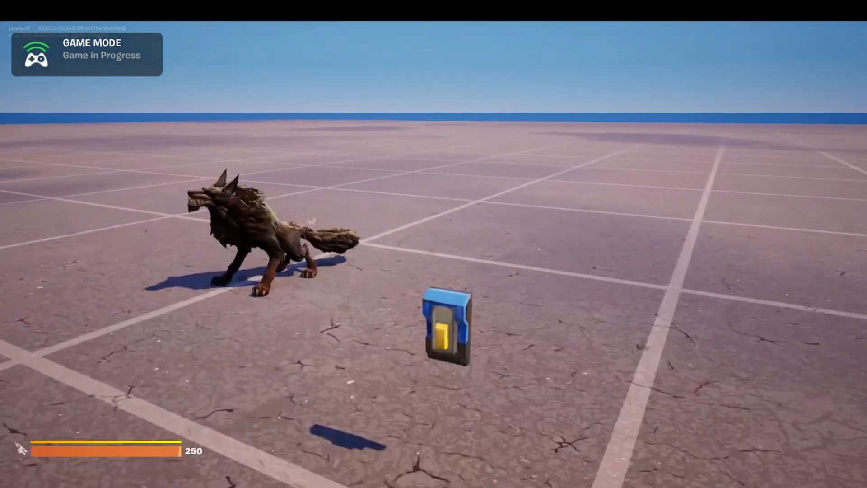
Playtest the Shockwave Grenade by running with the wildlife and launching it into the air
{"action": "key", "text": "d"}
{"action": "key", "text": "w"}
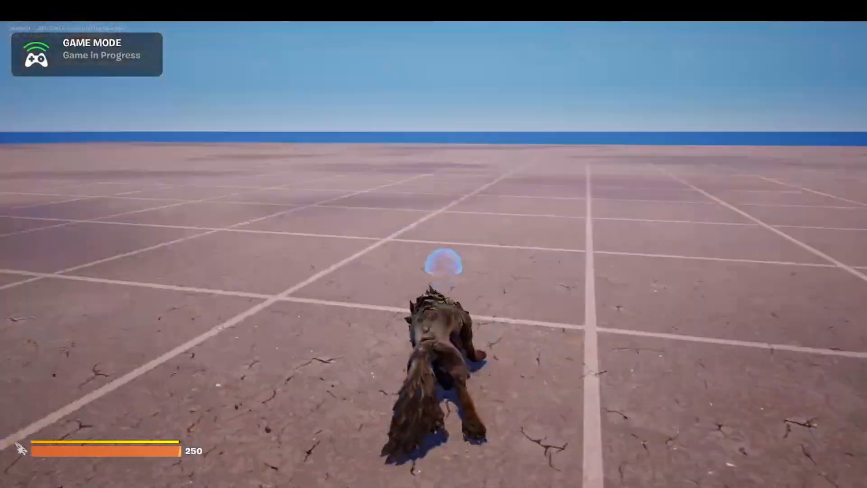
{"action": "key", "text": "a"}
{"action": "left_click", "coordinate": [434, 244]}
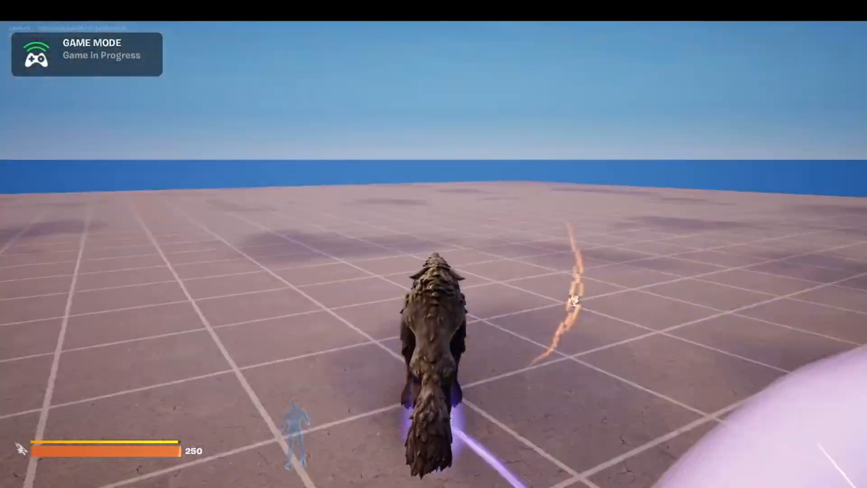
{"action": "key", "text": "a"}
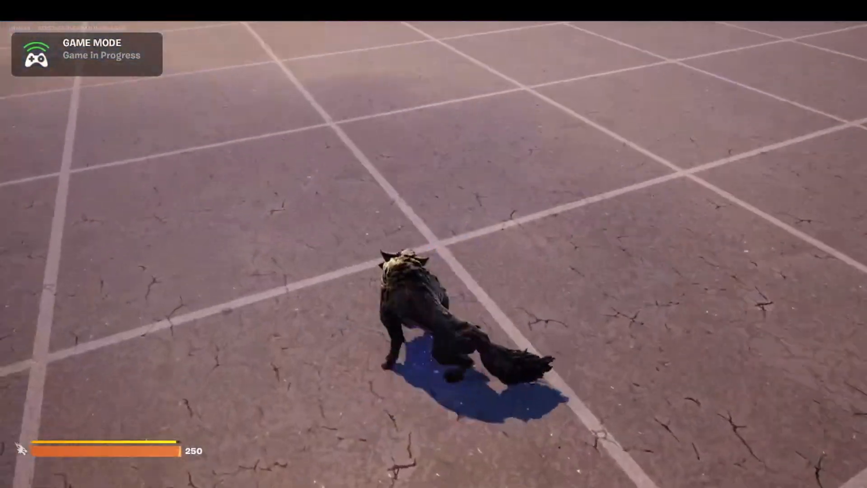
Throw another Shockwave Grenade at the ground ahead of the running wildlife and steer it through the air
{"action": "key", "text": "w"}
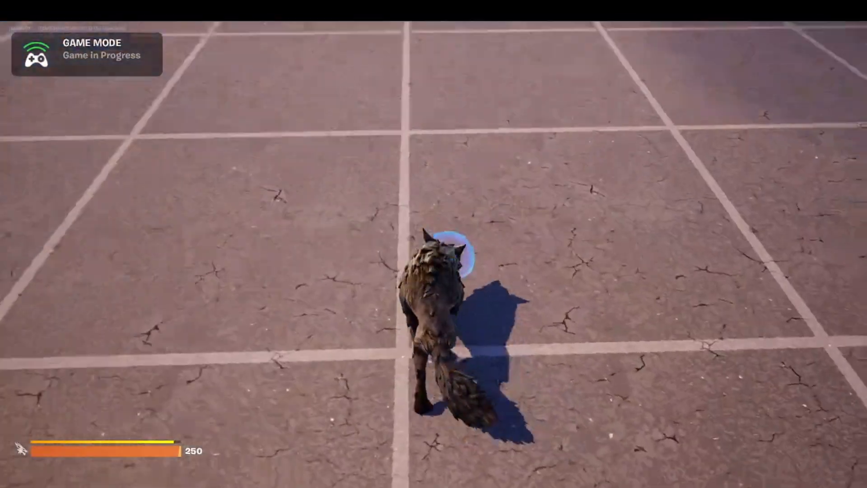
{"action": "left_click", "coordinate": [434, 244]}
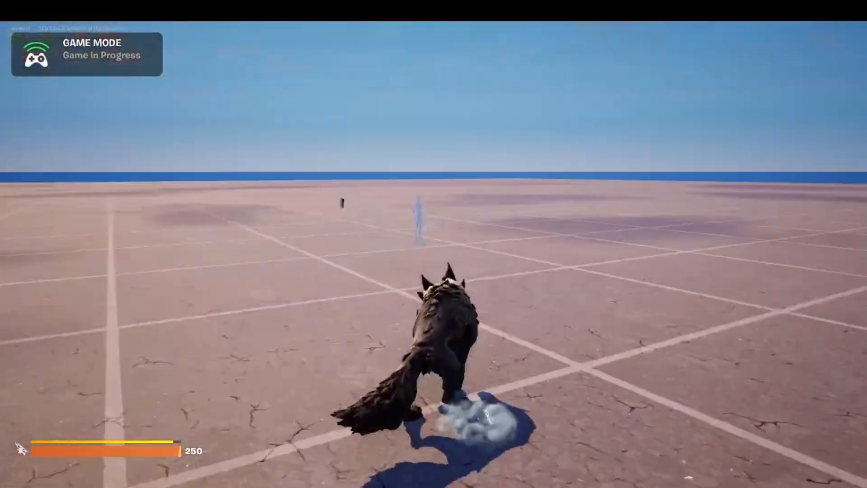
{"action": "key", "text": "w"}
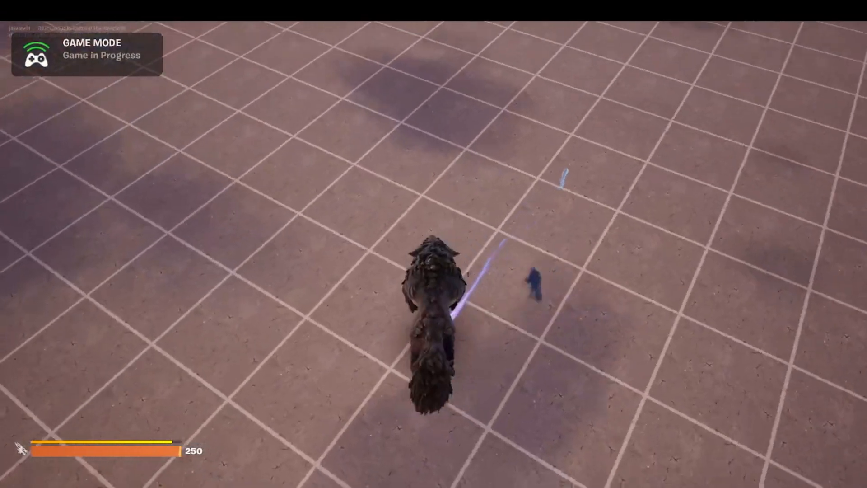
{"action": "key", "text": "a"}
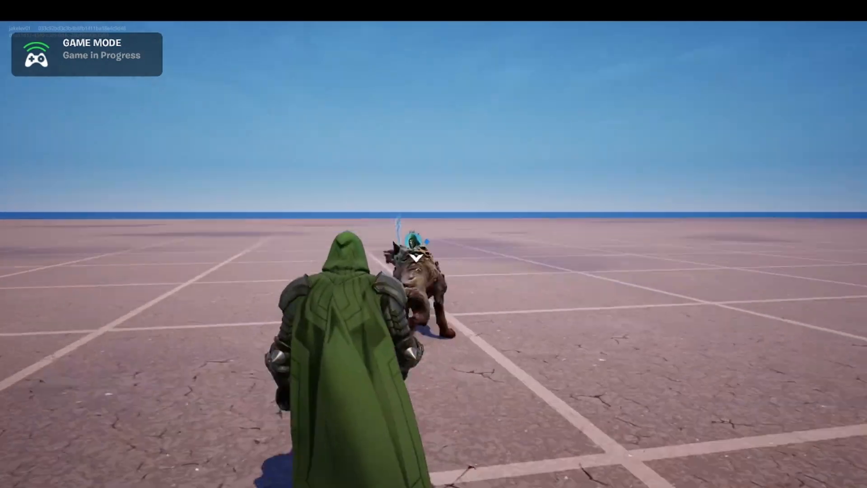
Walk up to the riderless wildlife, mount it again and run around to test the orbit camera after remounting
{"action": "key", "text": "w"}
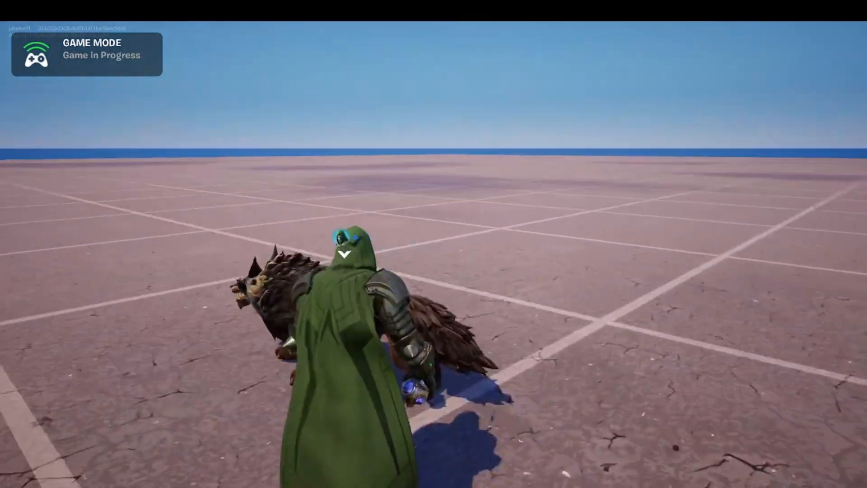
{"action": "key", "text": "e"}
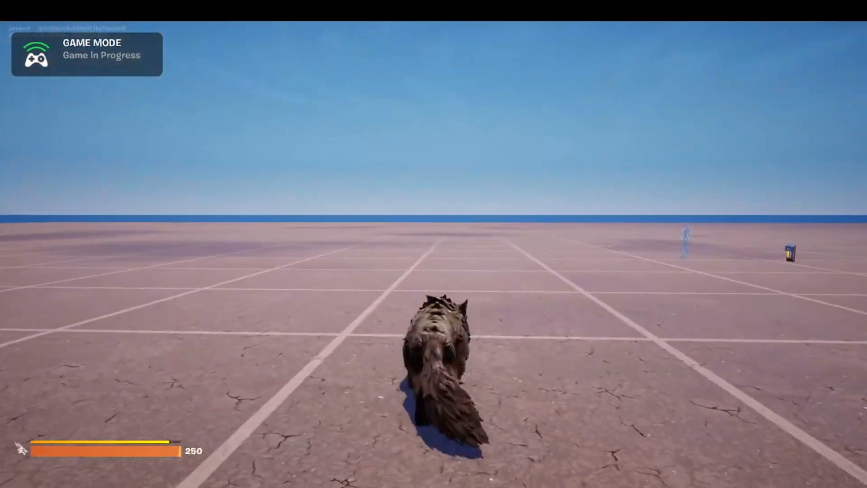
{"action": "key", "text": "w"}
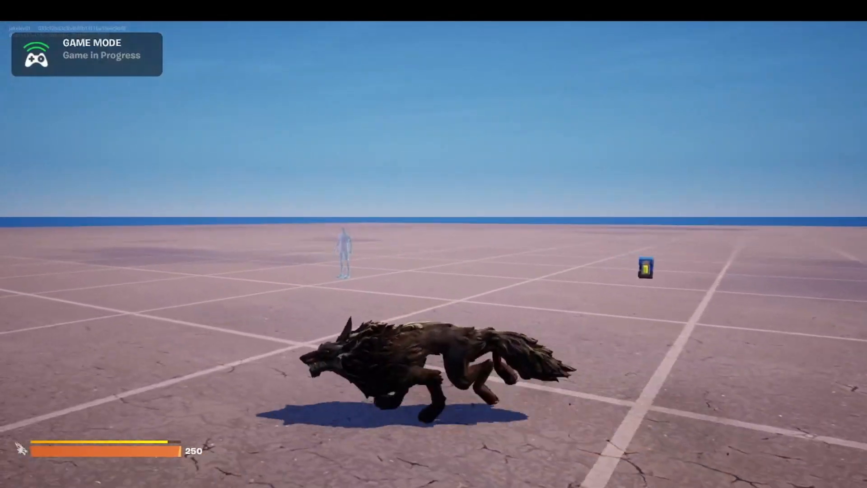
{"action": "key", "text": "w"}
{"action": "key", "text": "d"}
{"action": "key", "text": "w"}
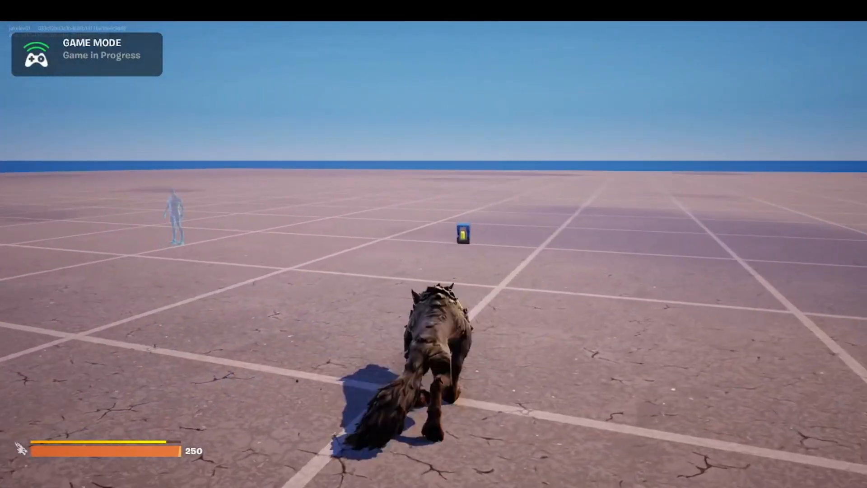
{"action": "key", "text": "a"}
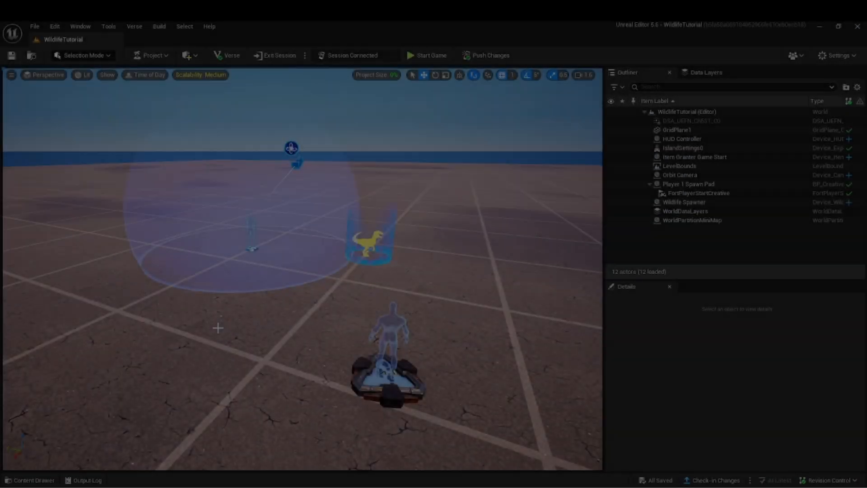